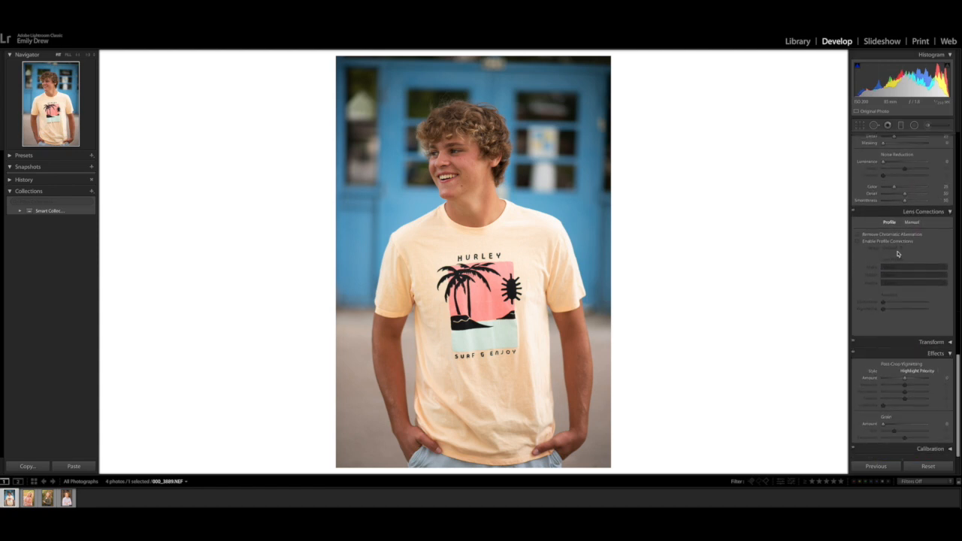
# - Enable the lens profile corrections for the photo
pyautogui.scroll(-1, 897, 256)
pyautogui.scroll(1, 895, 256)
pyautogui.click(857, 242)
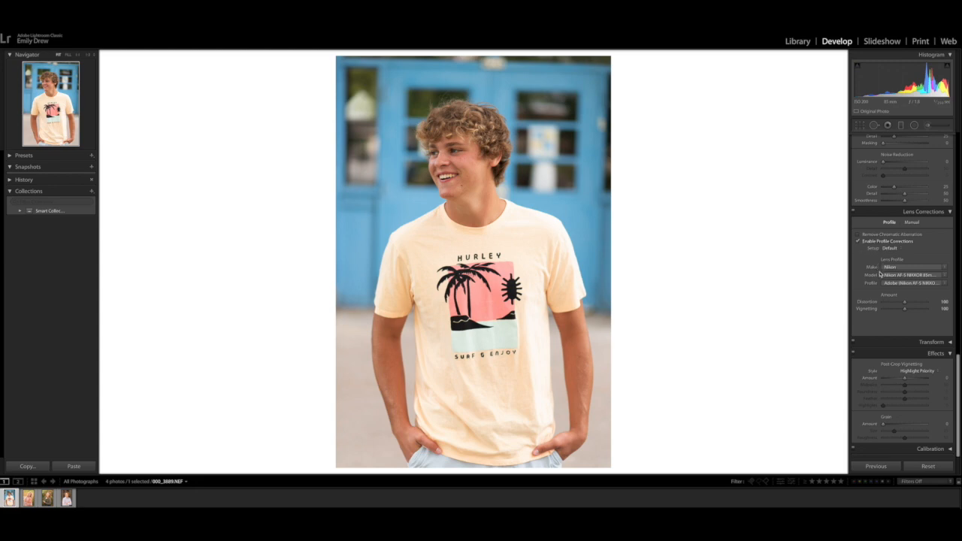
# - Crop the portrait slightly tighter around the subject at the original aspect ratio and straighten it to an angle of -0.37
pyautogui.scroll(10, 875, 263)
pyautogui.scroll(10, 874, 262)
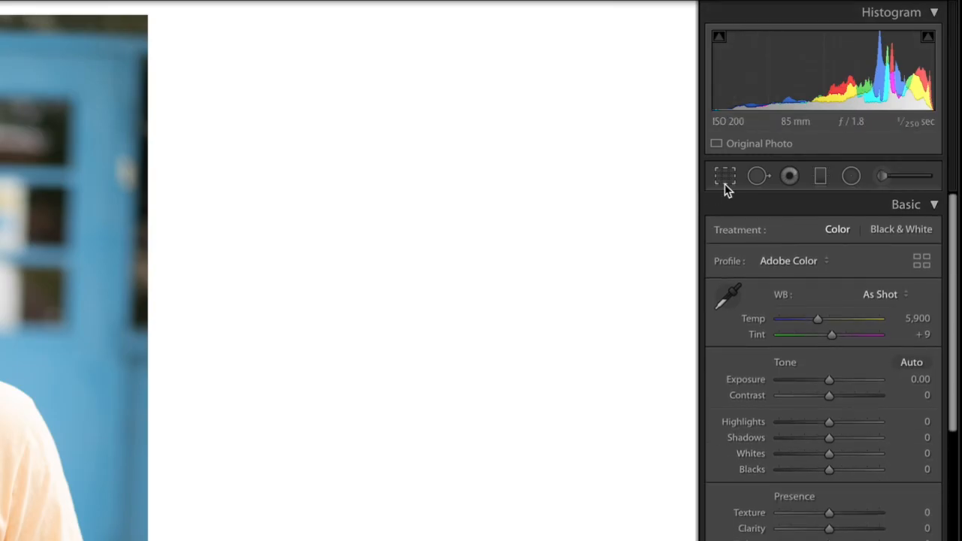
pyautogui.click(724, 179)
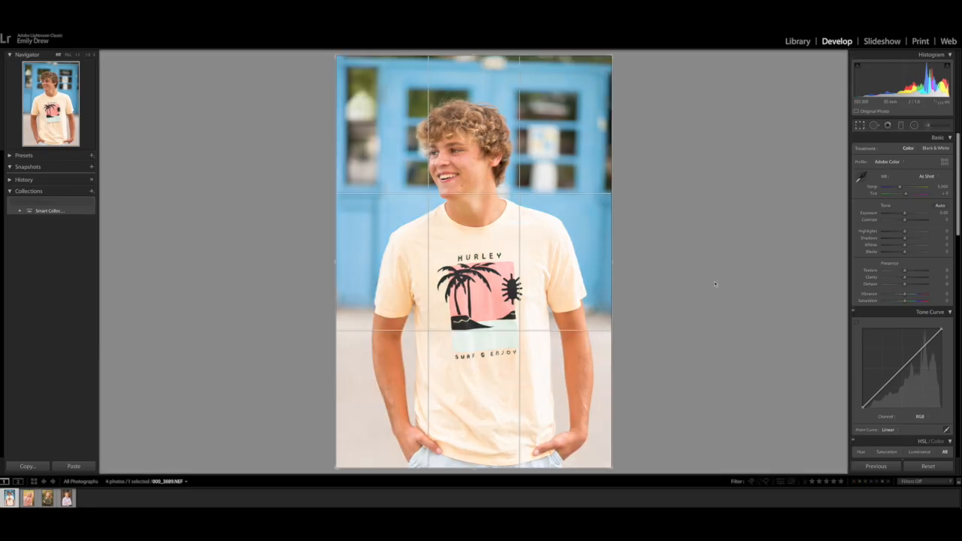
pyautogui.moveTo(666, 287)
pyautogui.mouseDown()
pyautogui.moveTo(664, 300)
pyautogui.moveTo(669, 287)
pyautogui.mouseUp()
pyautogui.moveTo(552, 258); pyautogui.dragTo(542, 260)
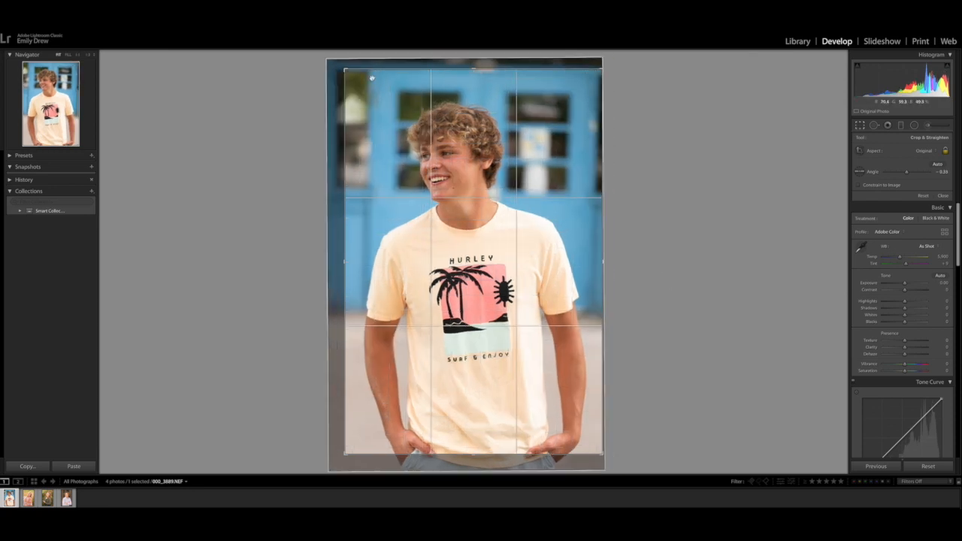
pyautogui.moveTo(345, 70); pyautogui.dragTo(347, 73)
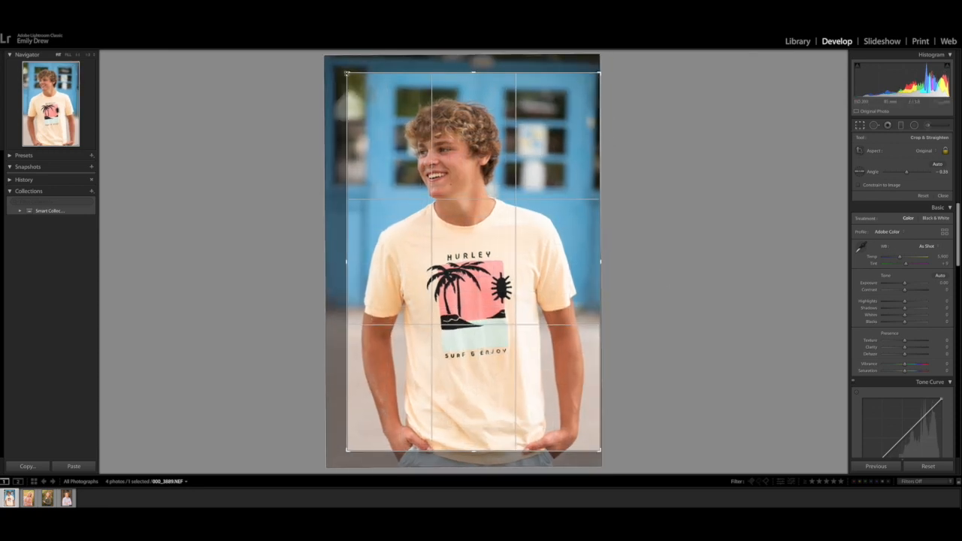
pyautogui.press('Return')
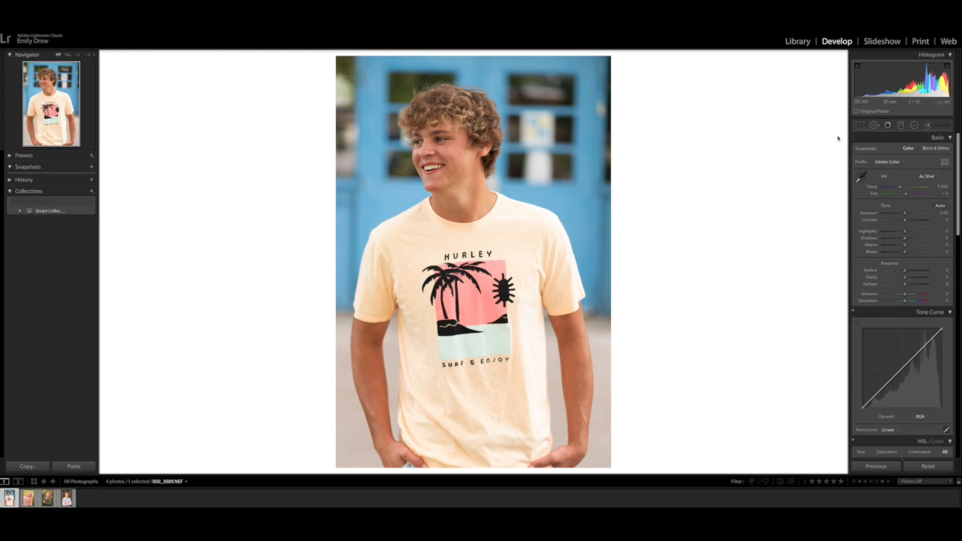
pyautogui.click(859, 124)
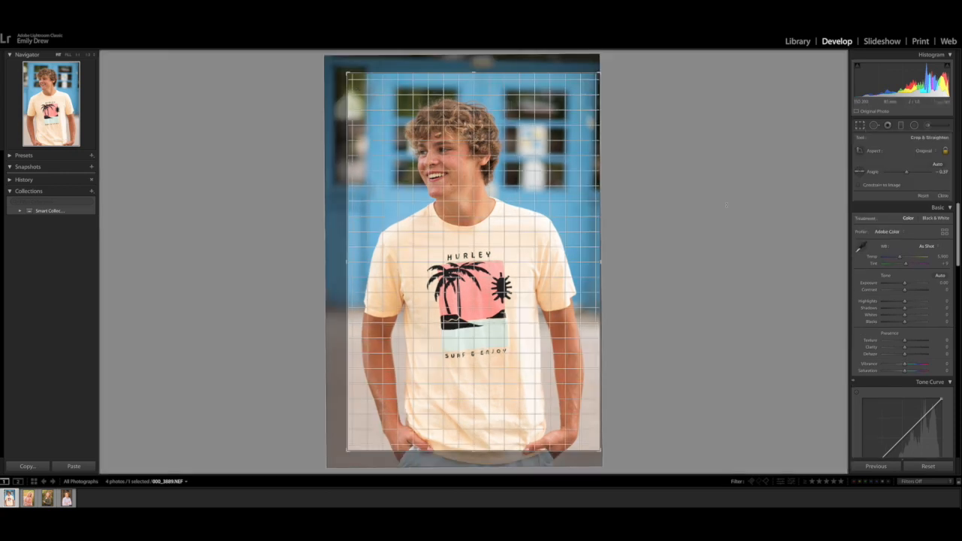
pyautogui.press('Return')
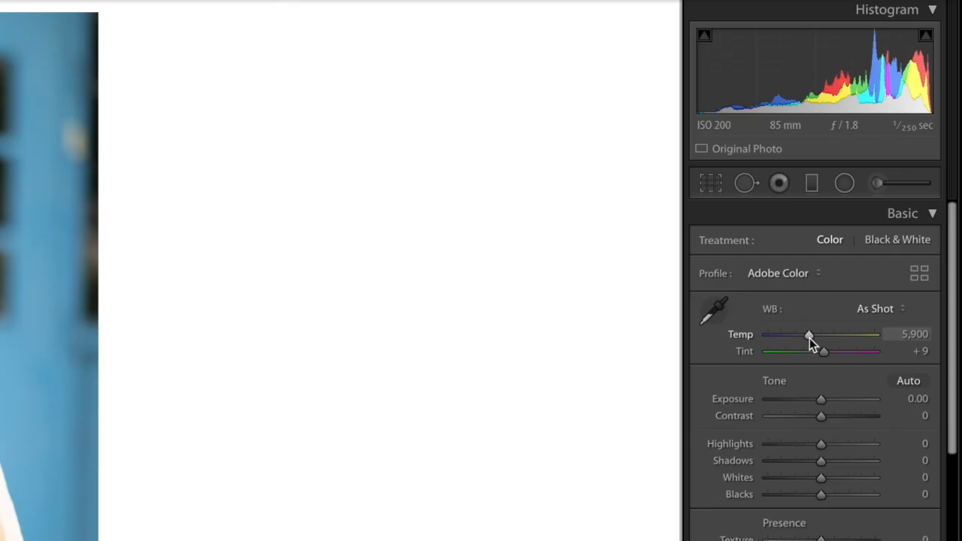
# - Try a cooler and a warmer color temperature and reset the temperature to its original value
pyautogui.moveTo(809, 338); pyautogui.dragTo(796, 339)
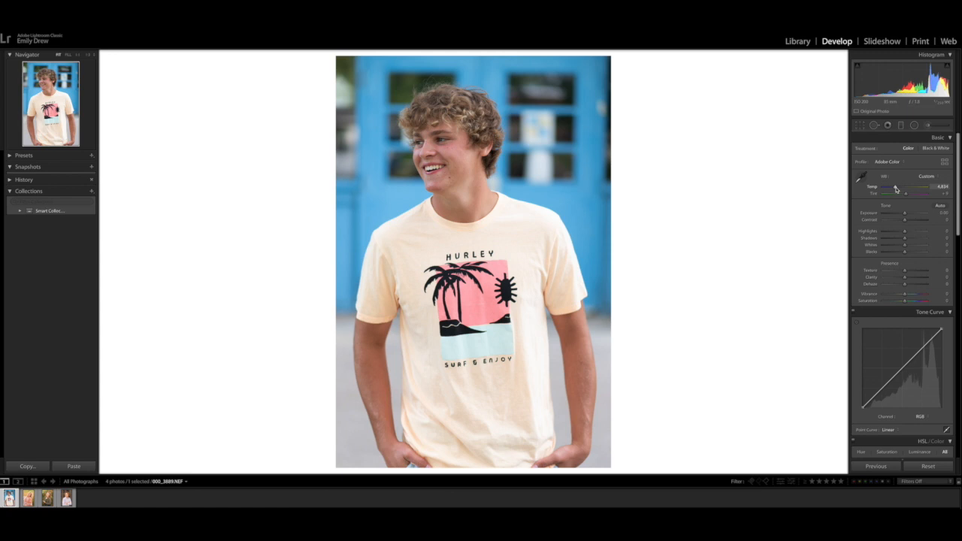
pyautogui.moveTo(894, 189); pyautogui.dragTo(901, 189)
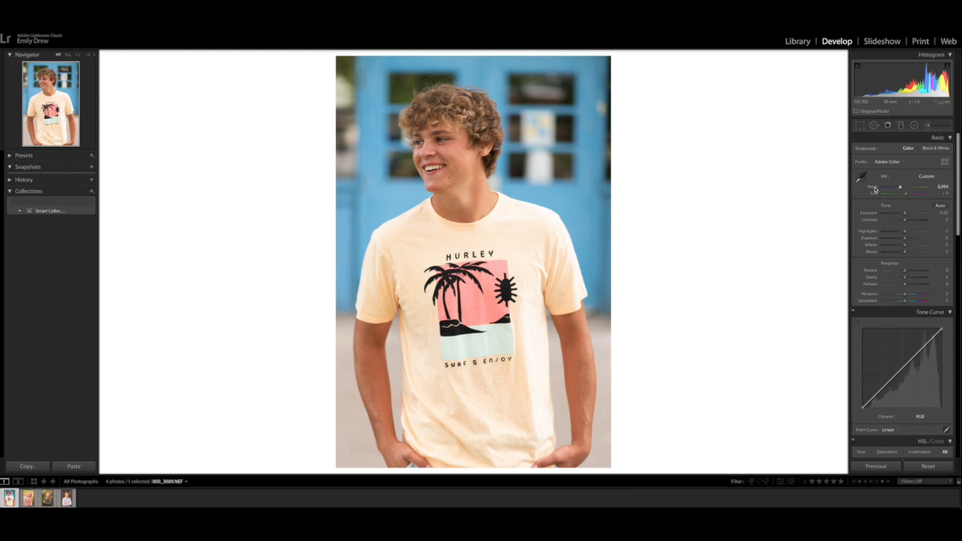
pyautogui.doubleClick(872, 190)
# - Raise the photo's exposure to +0.60
pyautogui.click(941, 213)
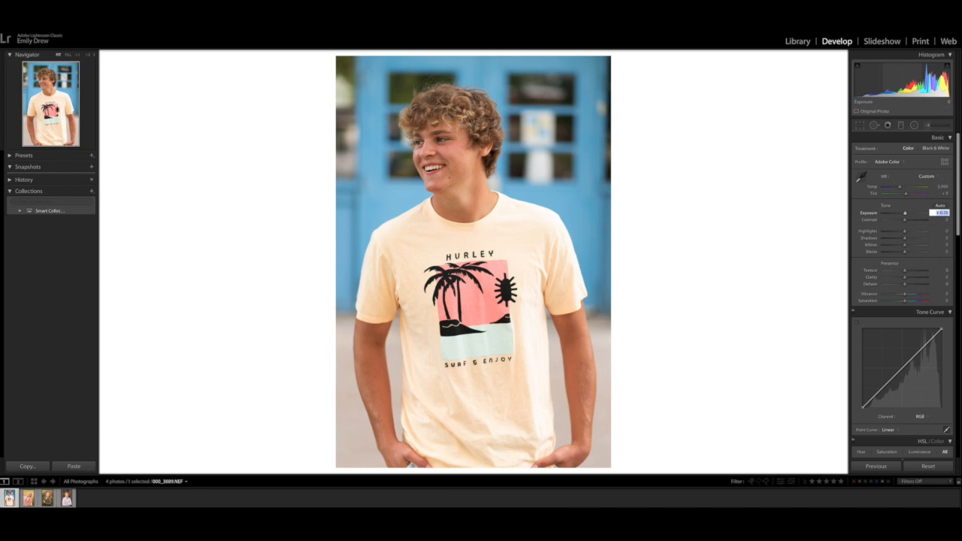
pyautogui.press('Up')
pyautogui.press('Up')
pyautogui.press('Up')
pyautogui.press('Up')
pyautogui.press('Up')
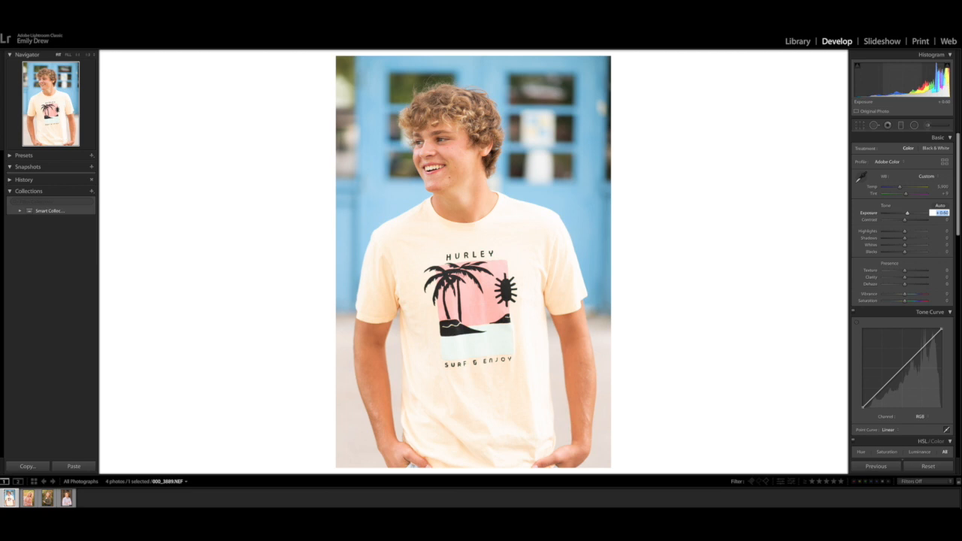
pyautogui.press('Return')
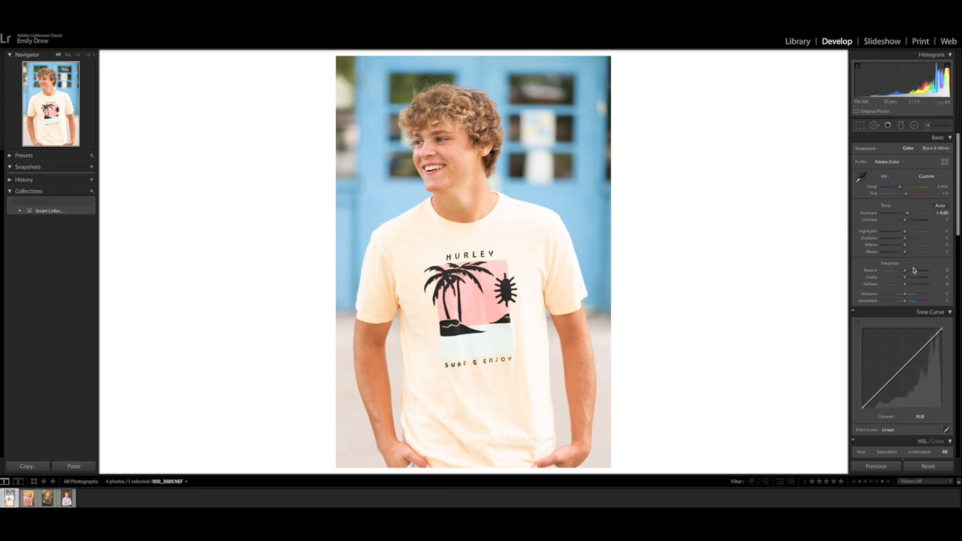
# - Set the photo's contrast to +9
pyautogui.click(940, 219)
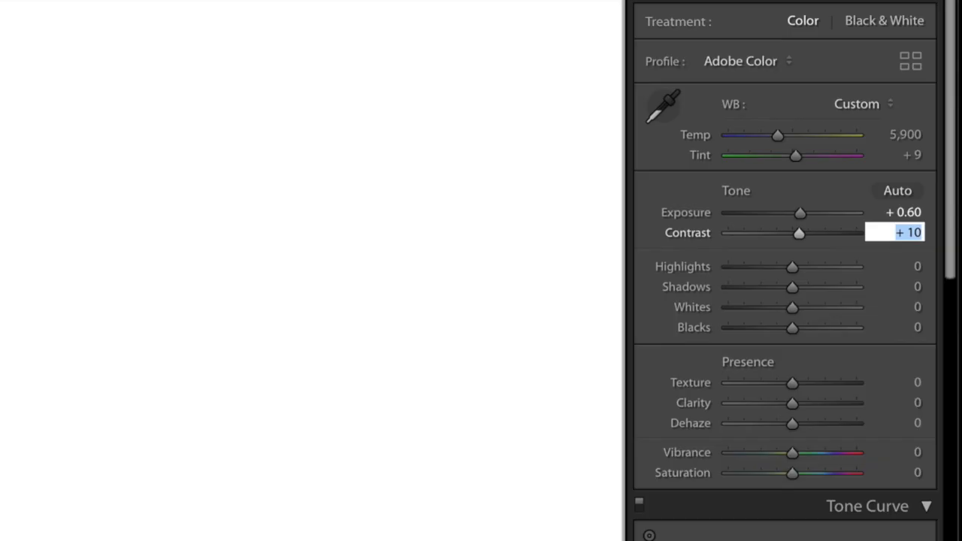
pyautogui.press('Down')
pyautogui.press('Return')
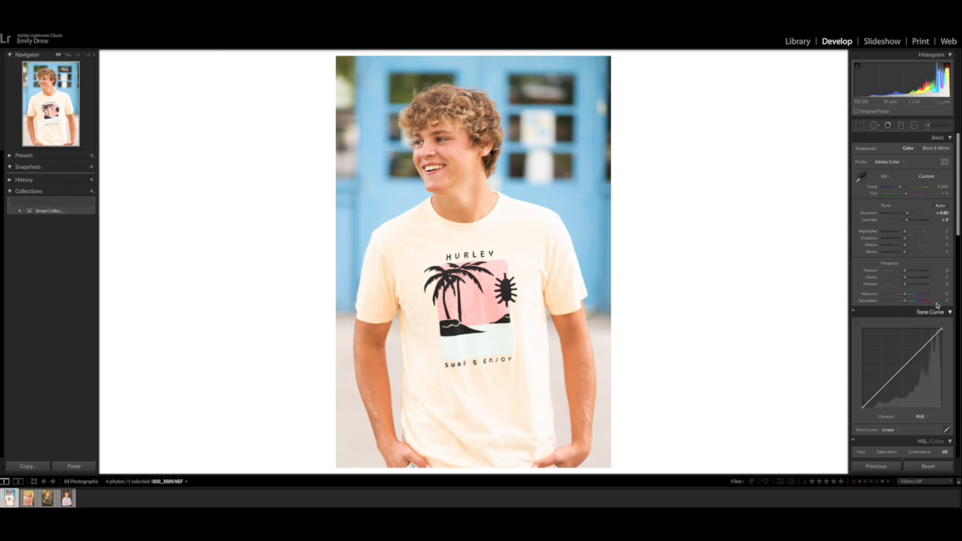
# - Lower the highlights to -45 and lift the shadows to +22
pyautogui.moveTo(904, 233)
pyautogui.mouseDown()
pyautogui.moveTo(882, 234)
pyautogui.moveTo(896, 238)
pyautogui.mouseUp()
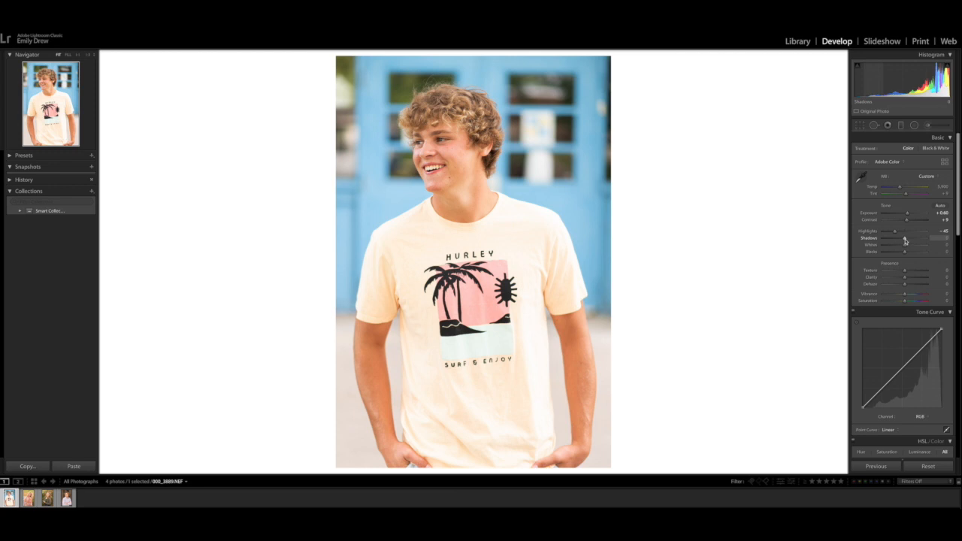
pyautogui.moveTo(904, 240)
pyautogui.mouseDown()
pyautogui.moveTo(877, 242)
pyautogui.moveTo(919, 243)
pyautogui.moveTo(891, 242)
pyautogui.moveTo(911, 242)
pyautogui.mouseUp()
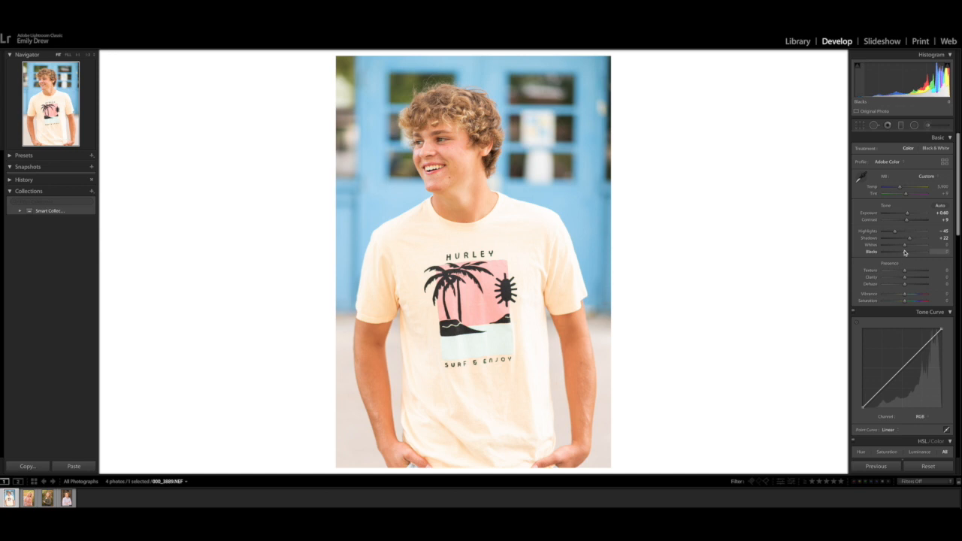
# - Lower the whites to -17 and the blacks to -16
pyautogui.moveTo(904, 247)
pyautogui.mouseDown()
pyautogui.moveTo(882, 250)
pyautogui.moveTo(934, 252)
pyautogui.moveTo(882, 256)
pyautogui.moveTo(926, 256)
pyautogui.moveTo(906, 251)
pyautogui.mouseUp()
pyautogui.doubleClick(872, 255)
pyautogui.moveTo(905, 248); pyautogui.dragTo(903, 248)
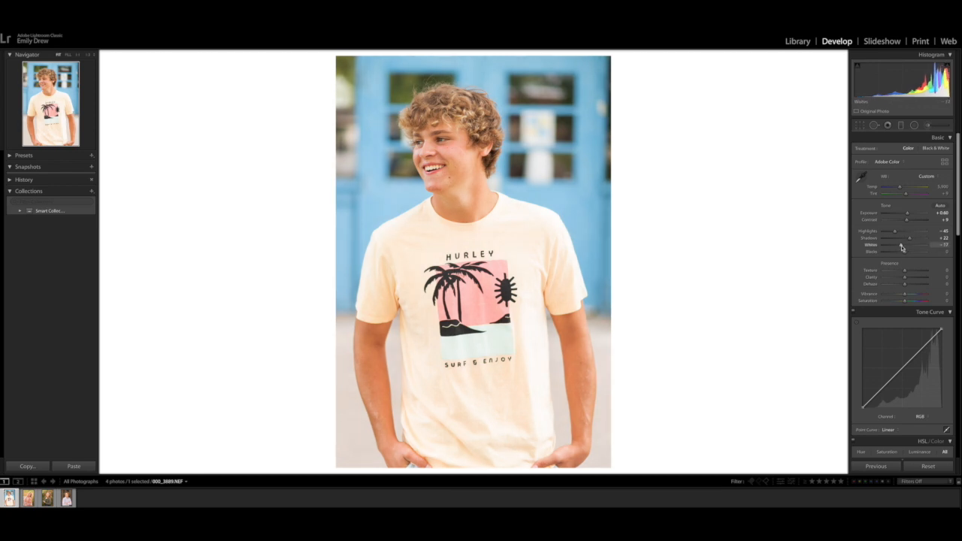
pyautogui.moveTo(905, 255); pyautogui.dragTo(903, 254)
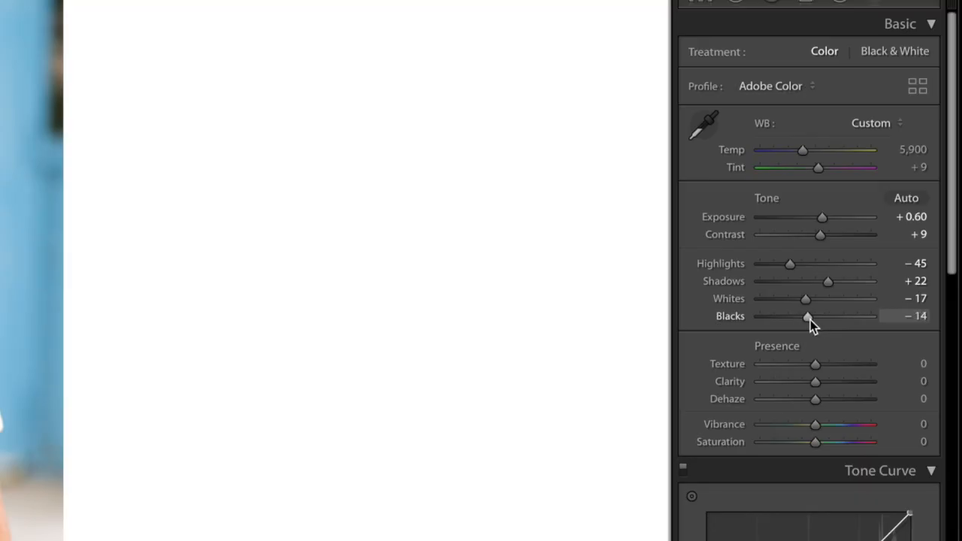
pyautogui.moveTo(808, 319); pyautogui.dragTo(808, 319)
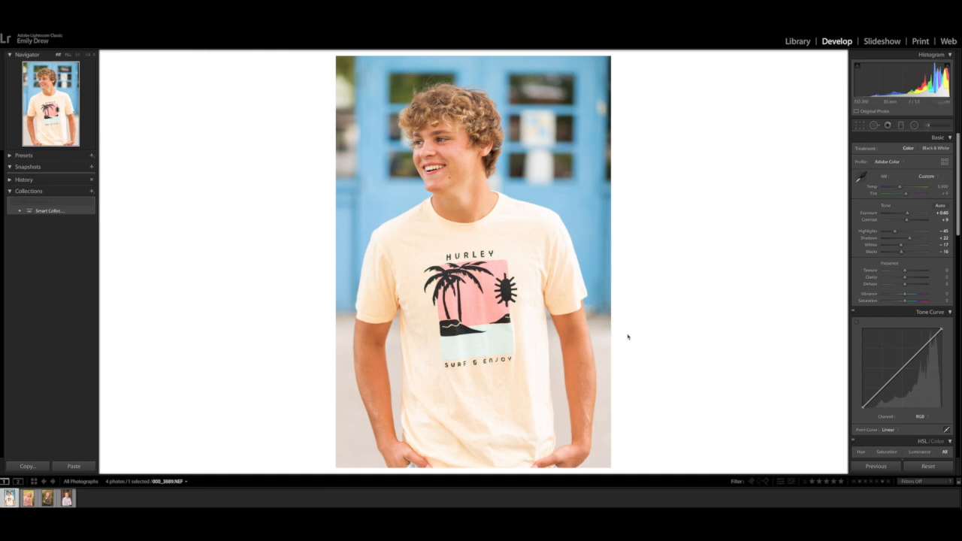
# - Set the photo's vibrance to +7
pyautogui.click(944, 294)
pyautogui.press('Return')
# - Start an adjustment brush with the Soften Skin (Lite) effect for retouching the face
pyautogui.click(441, 146)
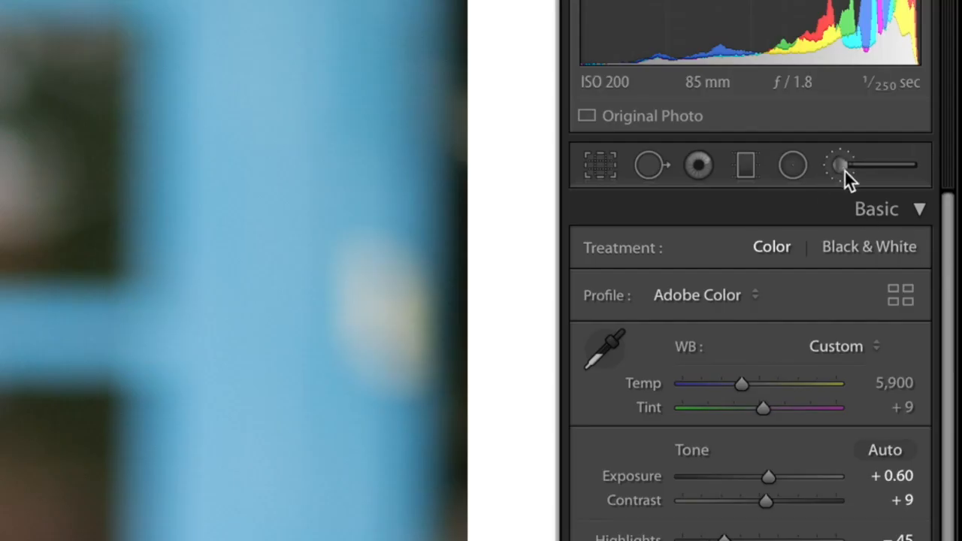
pyautogui.click(844, 170)
pyautogui.click(733, 253)
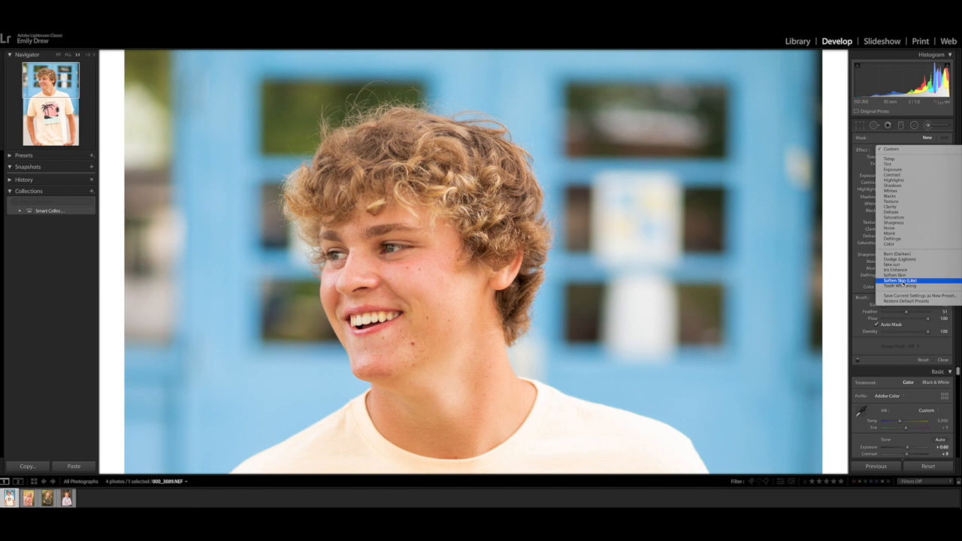
pyautogui.click(905, 276)
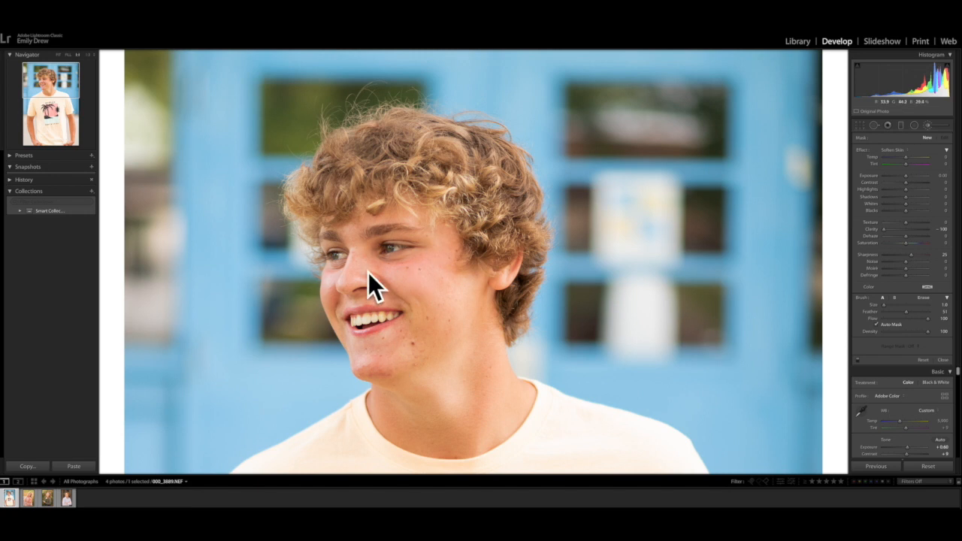
pyautogui.click(894, 151)
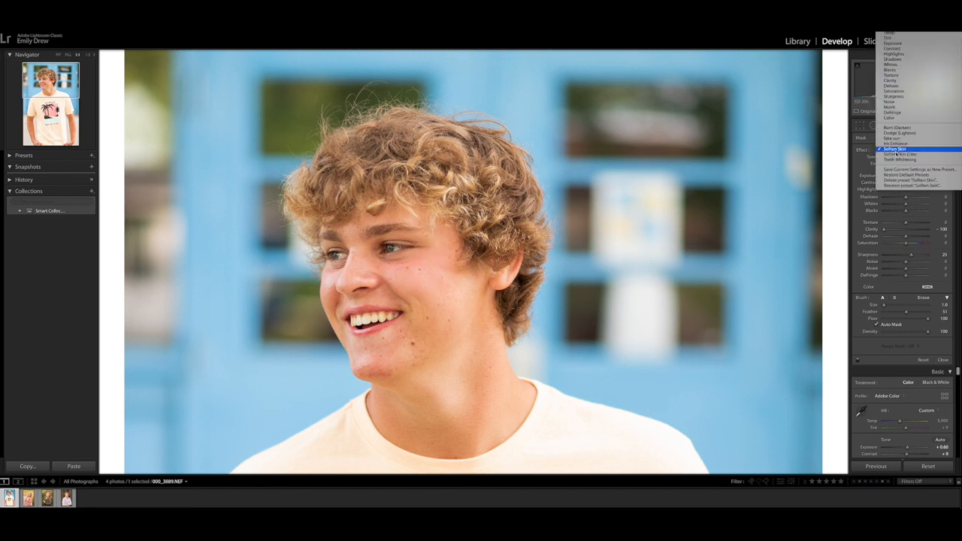
pyautogui.click(897, 152)
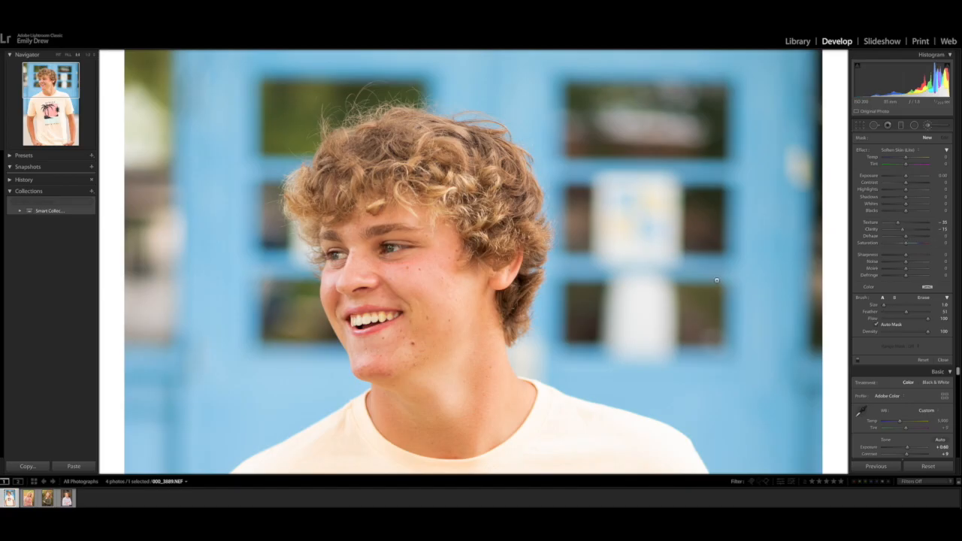
# - Enlarge the brush to size 5.0 and paint the skin softening over the subject's face
pyautogui.press(']')
pyautogui.press(']')
pyautogui.press(']')
pyautogui.press(']')
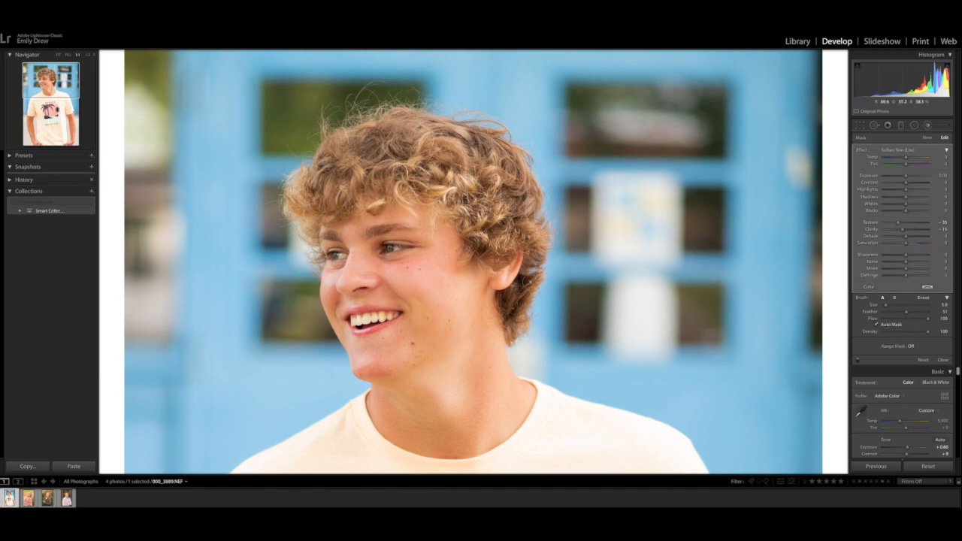
pyautogui.press('k')
# - Compare the whole edited photo with its before version
pyautogui.click(449, 281)
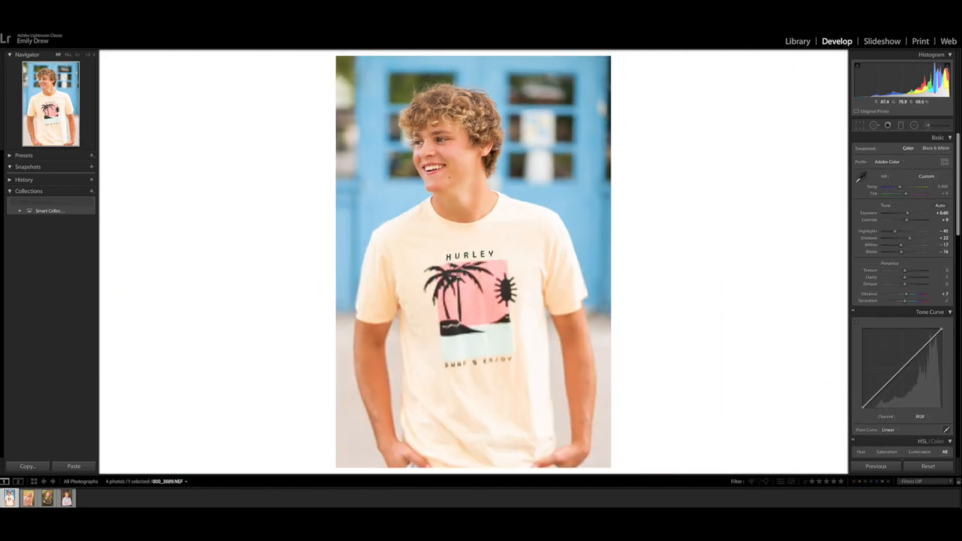
pyautogui.press('\\')
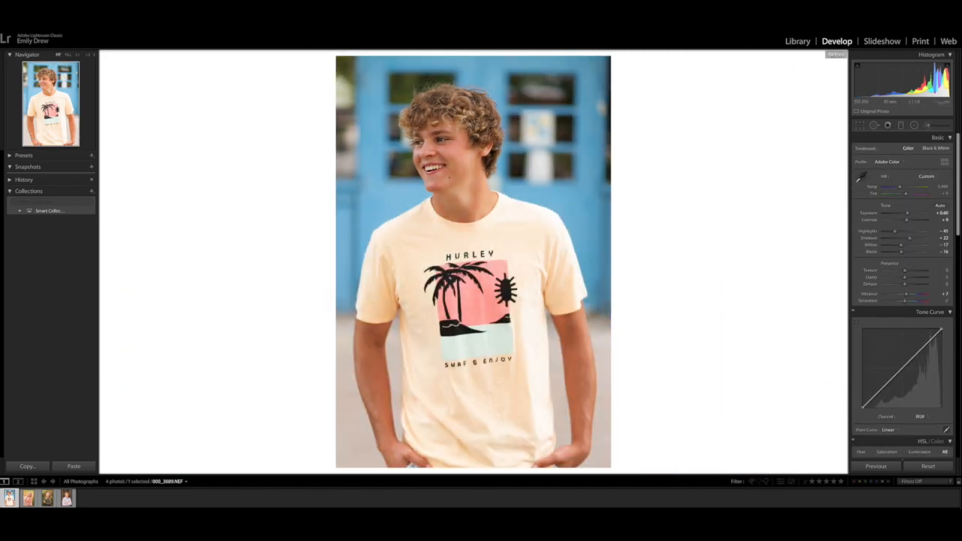
pyautogui.press('\\')
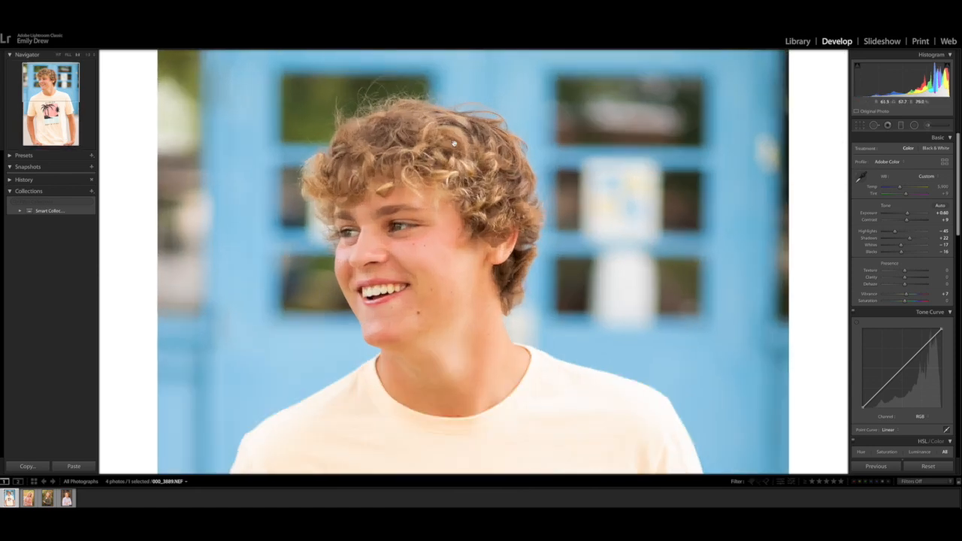
# - Heal the blemishes on the subject's chin and jaw with the Spot Removal tool
pyautogui.click(453, 145)
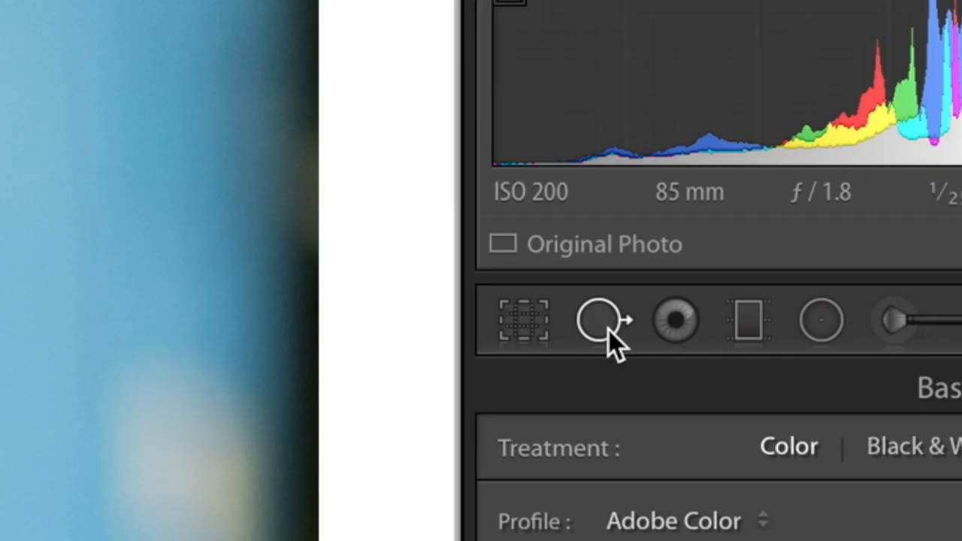
pyautogui.click(874, 126)
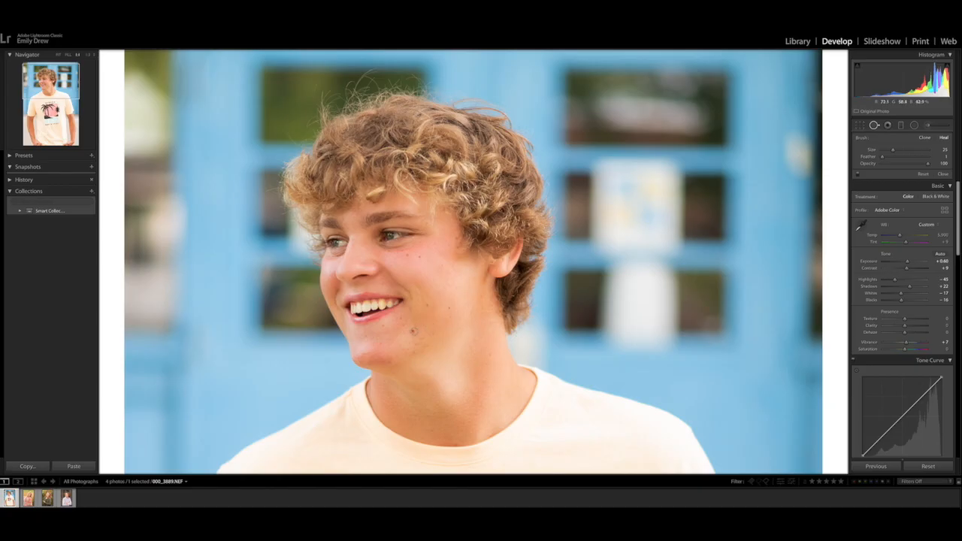
pyautogui.click(412, 330)
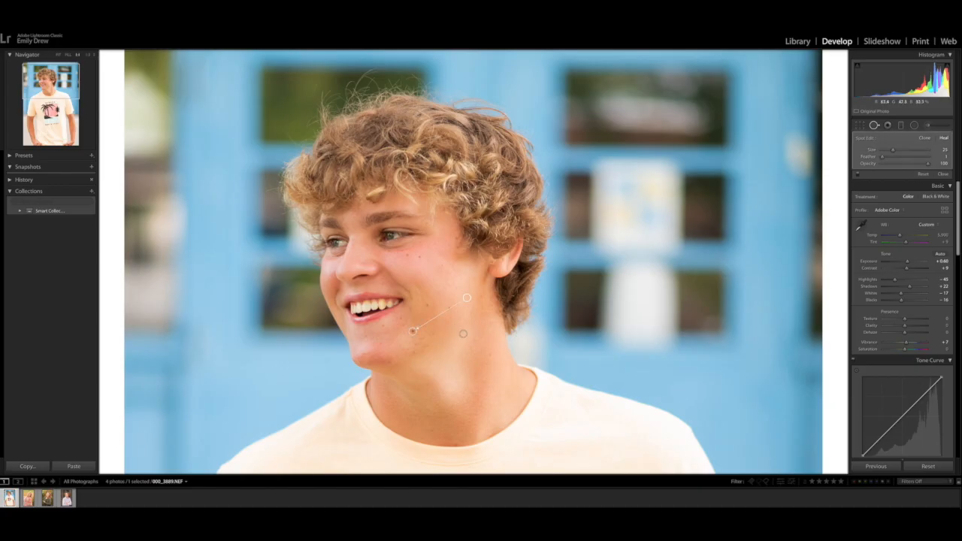
pyautogui.click(414, 352)
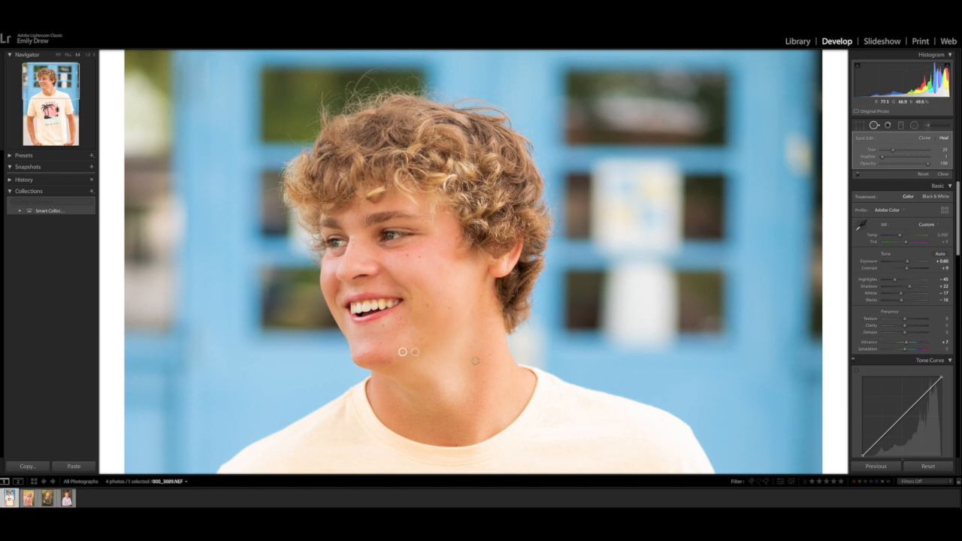
pyautogui.click(414, 343)
pyautogui.click(401, 318)
pyautogui.click(379, 342)
pyautogui.moveTo(362, 359); pyautogui.dragTo(355, 342)
pyautogui.press('q')
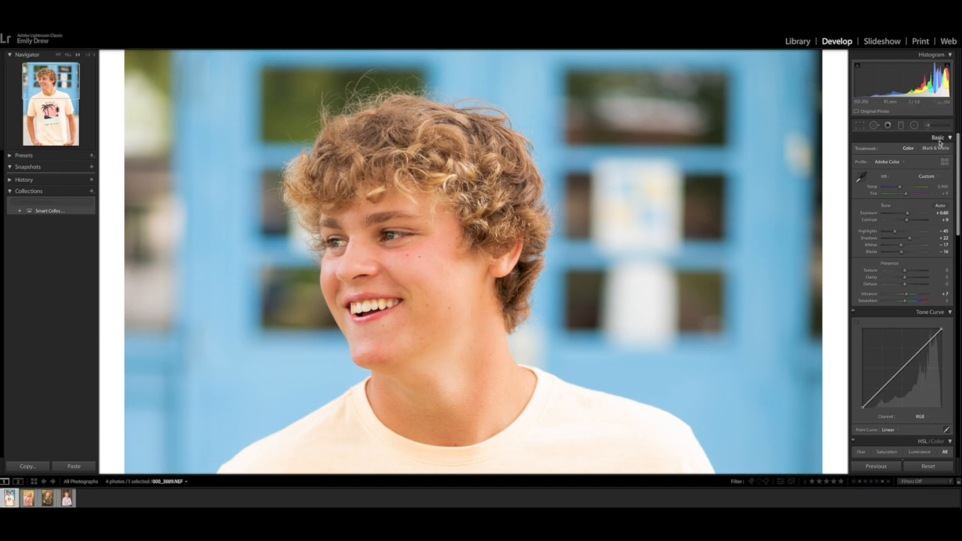
pyautogui.click(702, 188)
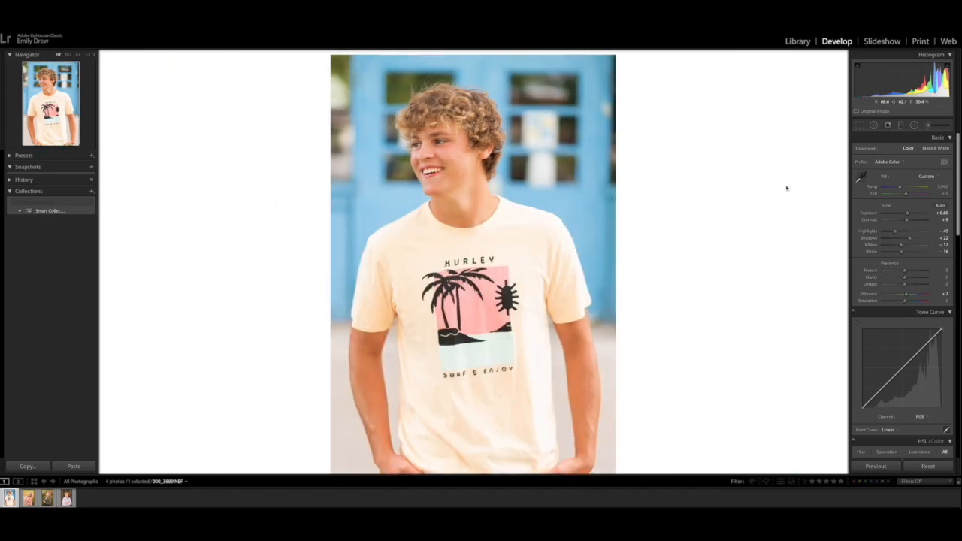
# - Check the edited portrait against its original by switching to the before view and back
pyautogui.press('\\')
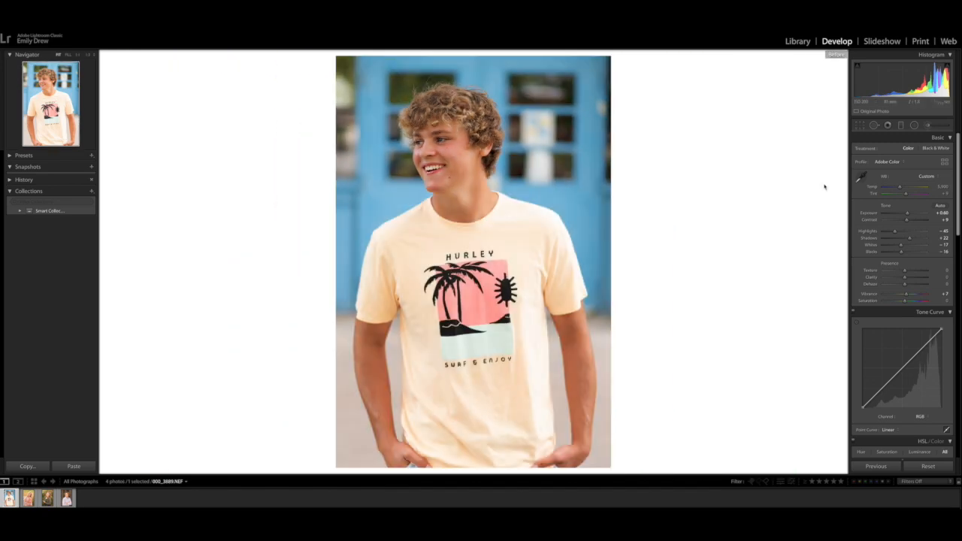
pyautogui.press('\\')
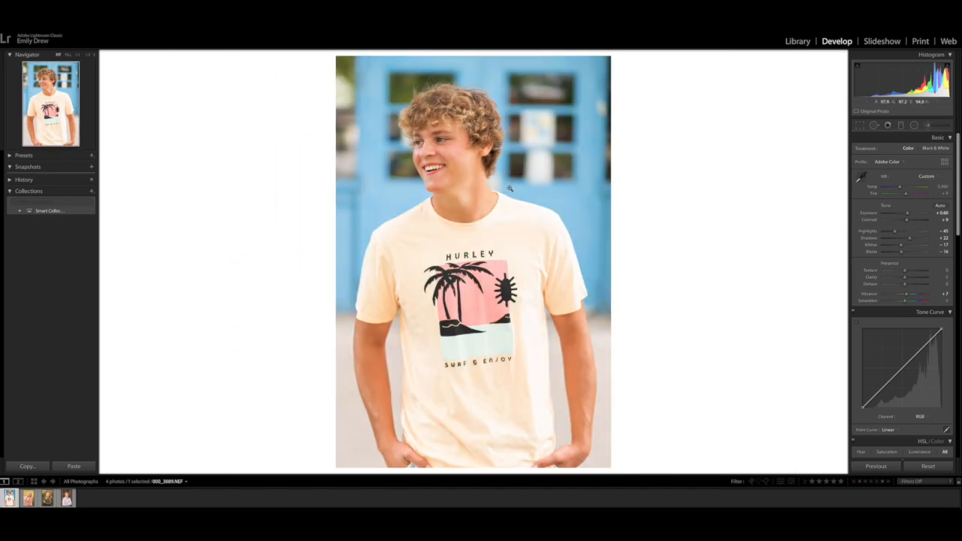
# - Set up an adjustment brush for the teeth with the Teeth Whitening effect and saturation lowered to -47
pyautogui.click(485, 176)
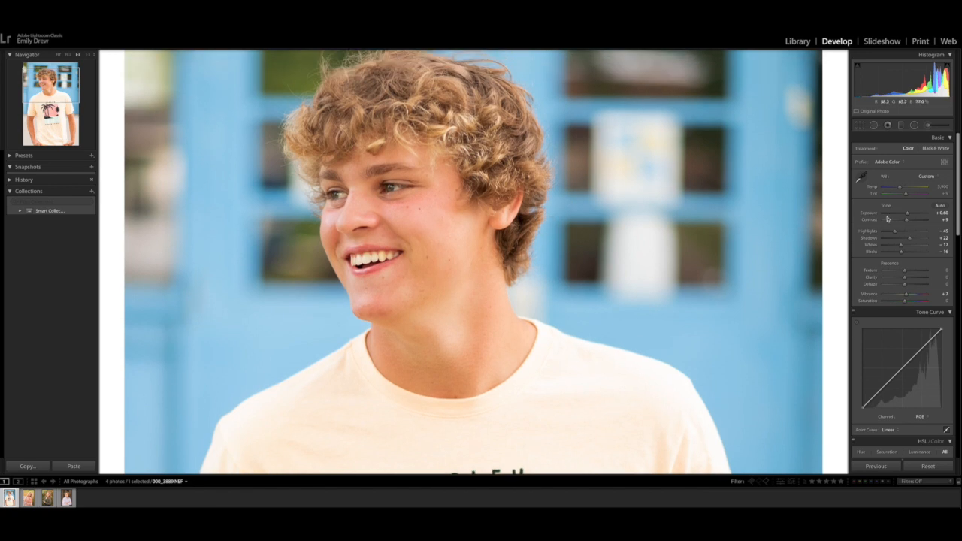
pyautogui.click(929, 126)
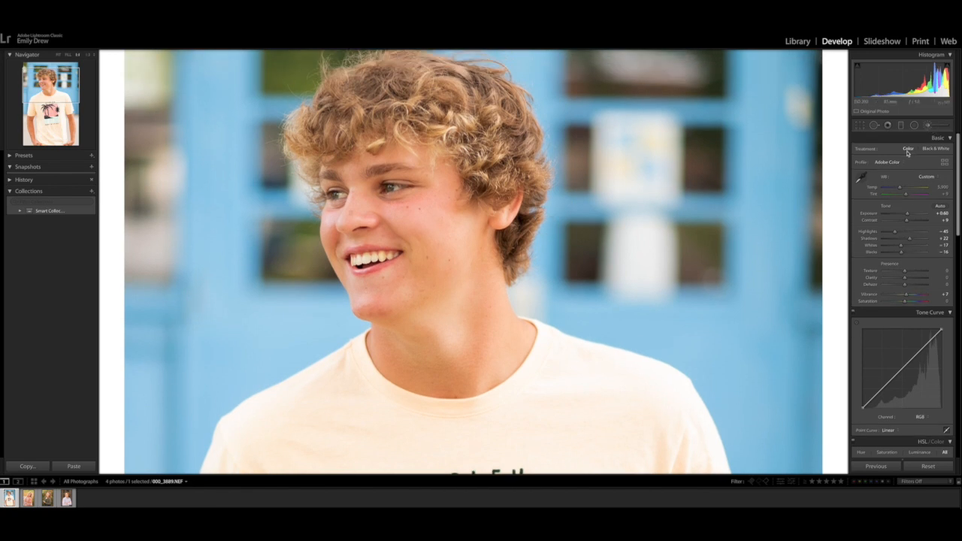
pyautogui.click(907, 150)
pyautogui.click(906, 155)
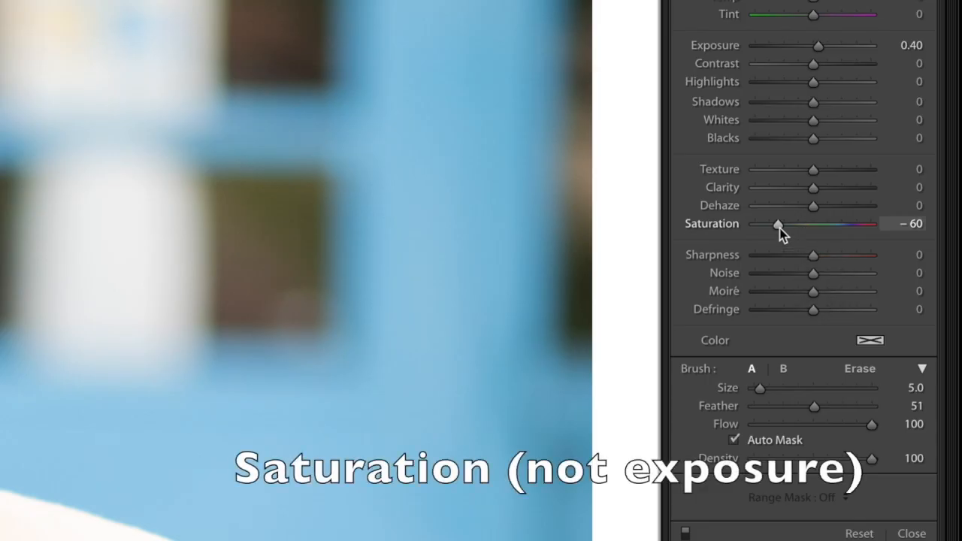
pyautogui.moveTo(778, 230); pyautogui.dragTo(782, 230)
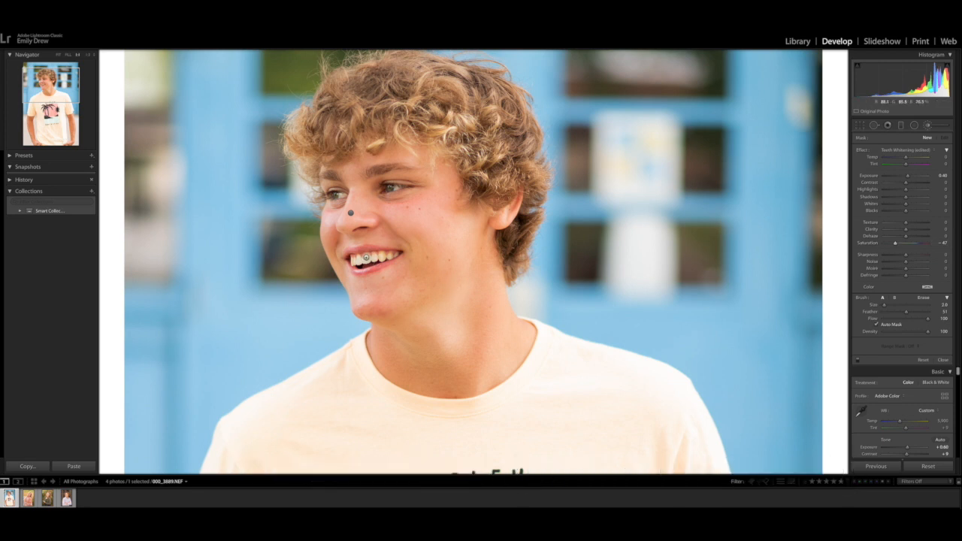
# - Paint the whitening over the subject's teeth, close the brush and return to the whole photo
pyautogui.moveTo(368, 258)
pyautogui.mouseDown()
pyautogui.moveTo(361, 260)
pyautogui.moveTo(377, 257)
pyautogui.mouseUp()
pyautogui.press('k')
pyautogui.click(431, 189)
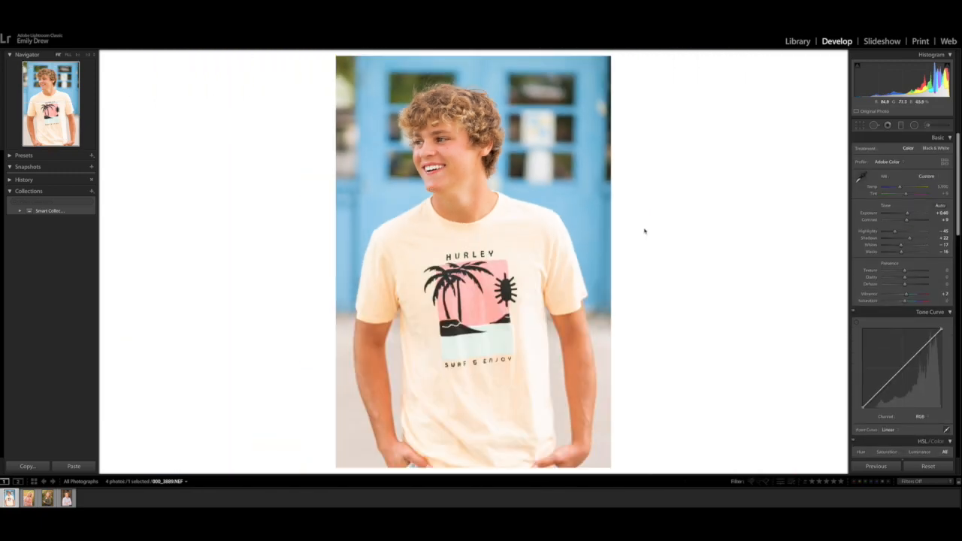
# - Raise the photo's exposure to +0.70 and compare its before and after versions side by side
pyautogui.click(942, 214)
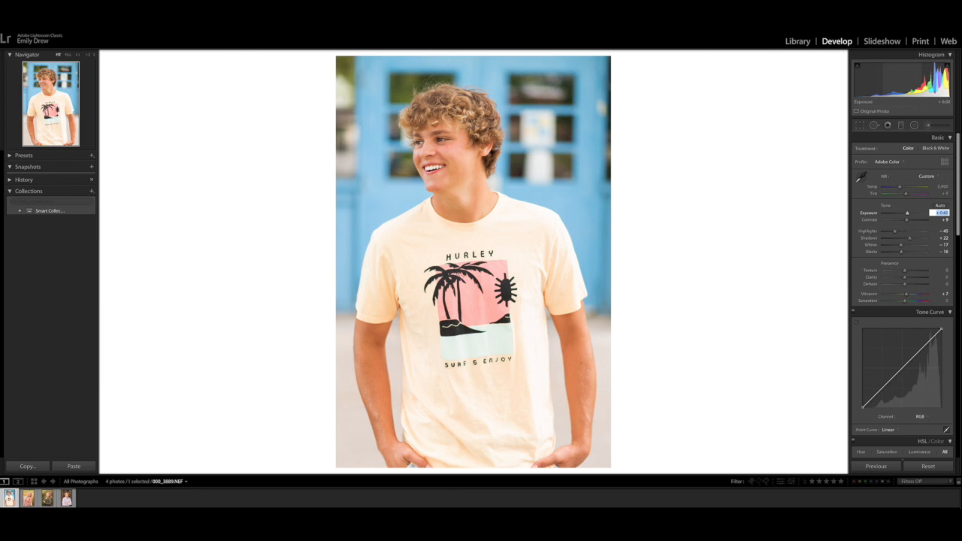
pyautogui.press('Up')
pyautogui.press('Return')
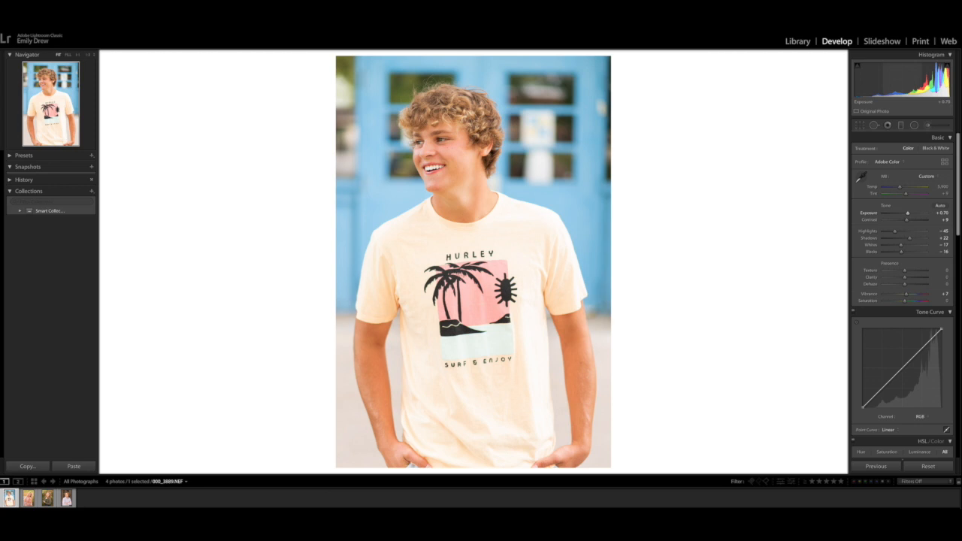
pyautogui.press('y')
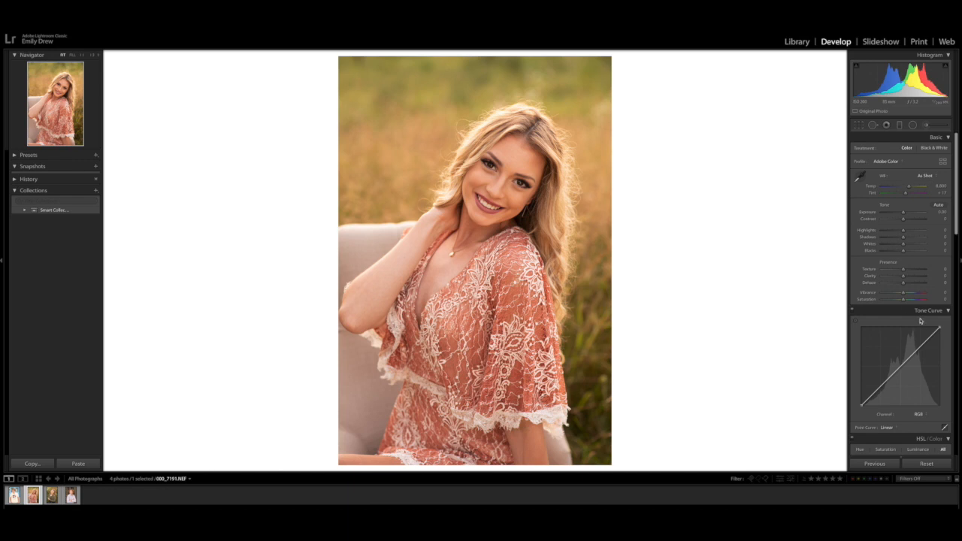
# - Enable lens profile corrections for the portrait of the woman in the lace dress
pyautogui.scroll(-4, 927, 362)
pyautogui.scroll(-10, 927, 363)
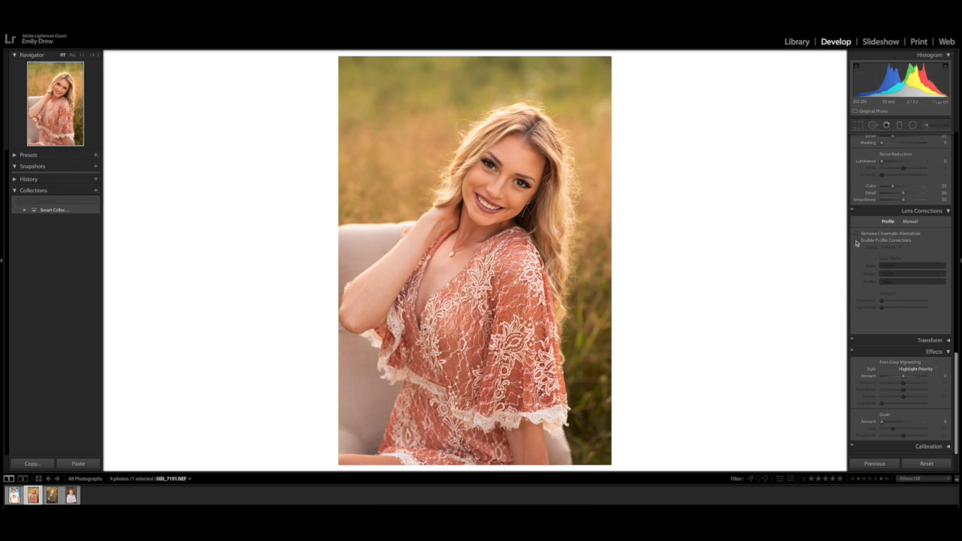
pyautogui.click(856, 240)
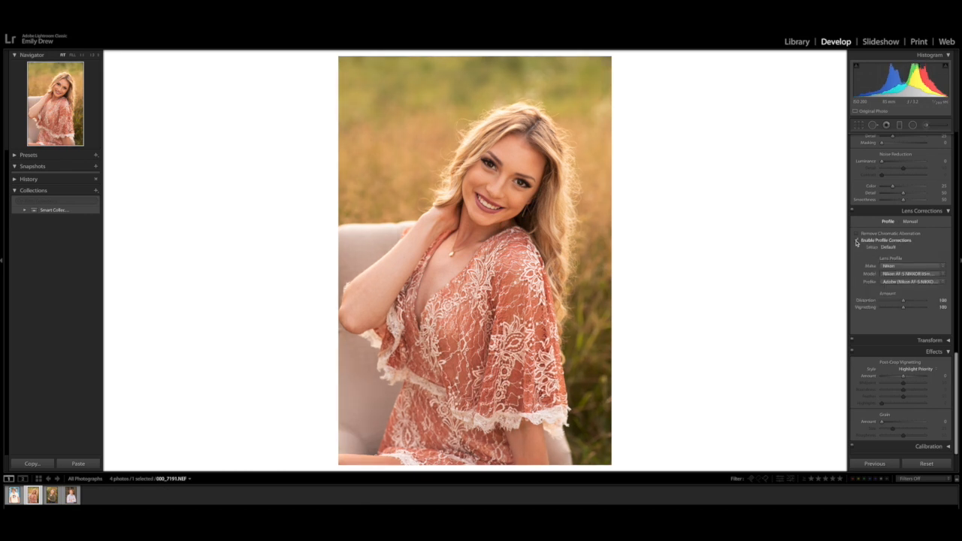
# - Crop the portrait slightly tighter at its original aspect ratio, trimming the space above and beside the woman
pyautogui.scroll(10, 887, 252)
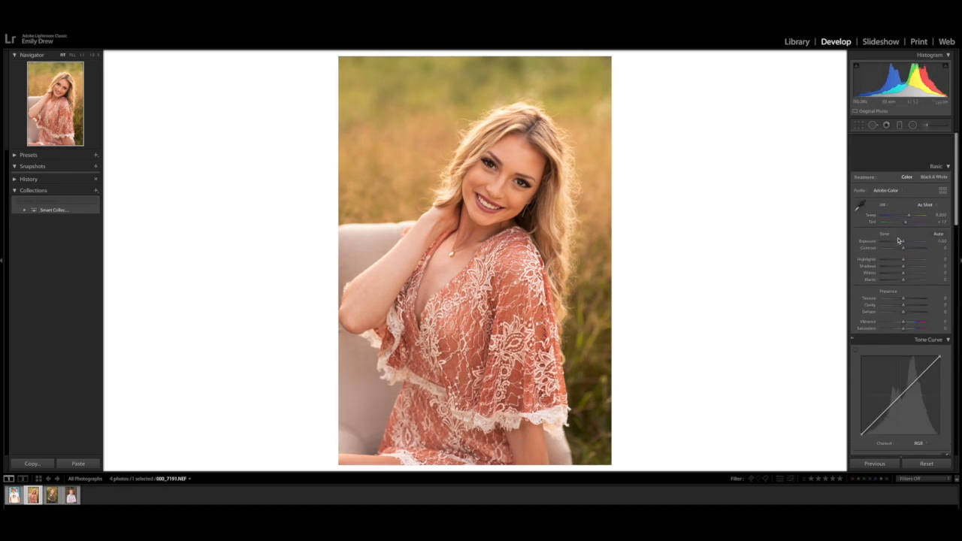
pyautogui.click(858, 127)
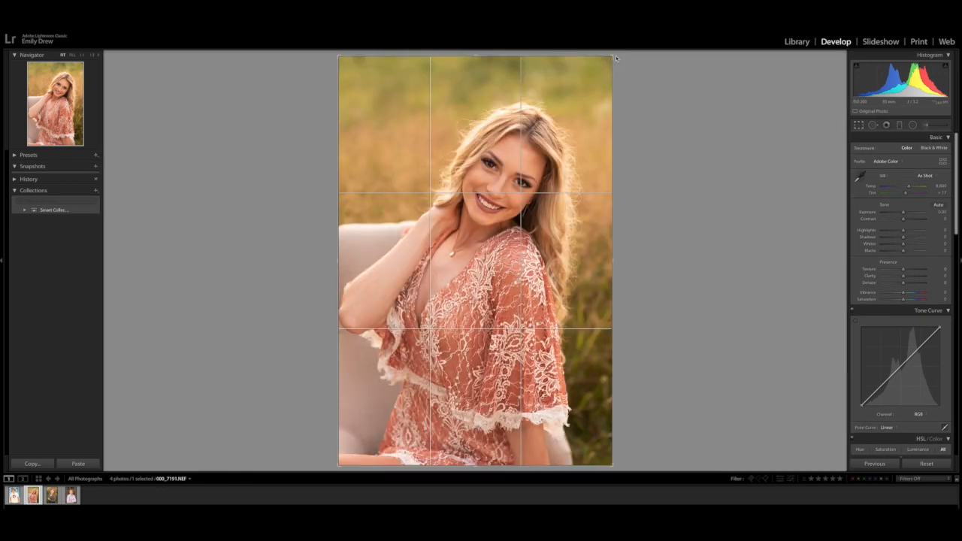
pyautogui.moveTo(615, 58); pyautogui.dragTo(600, 62)
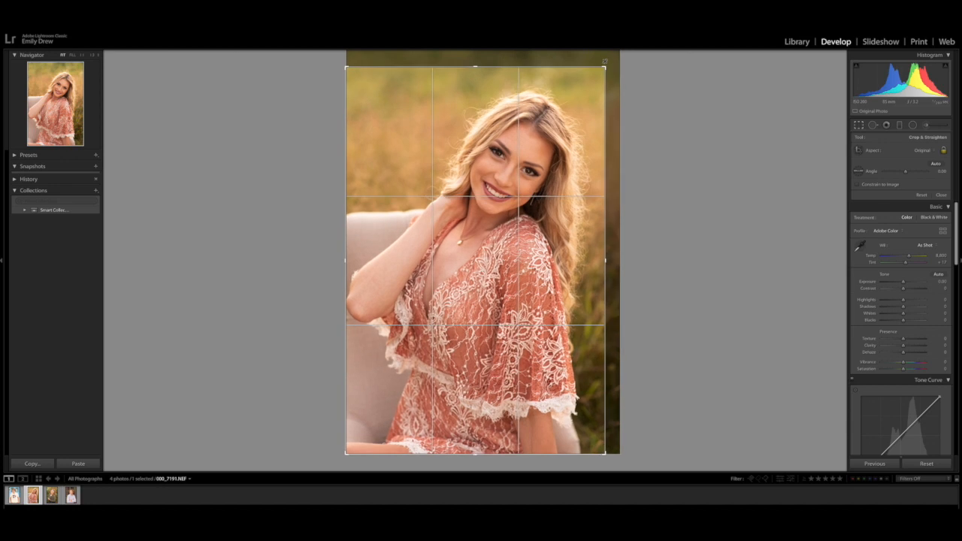
pyautogui.press('Return')
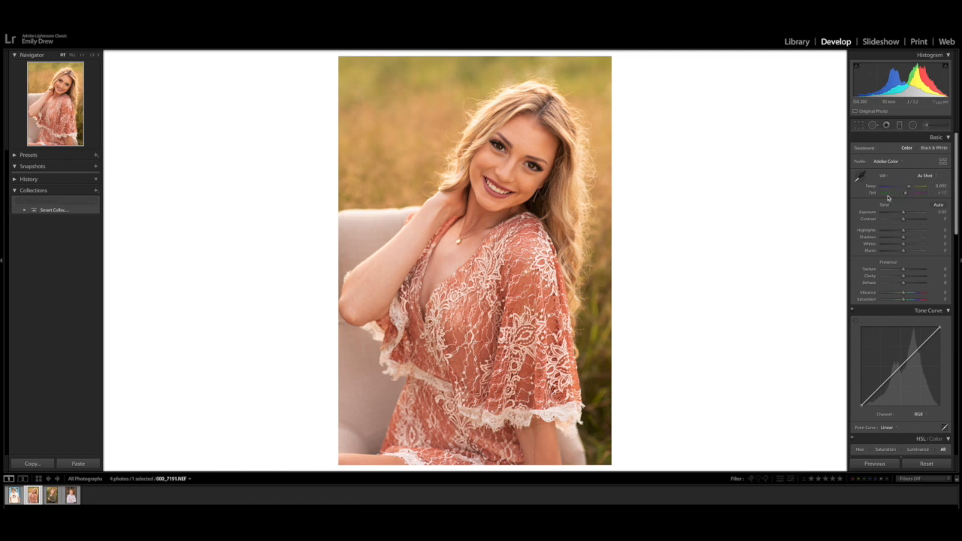
# - Raise the portrait's exposure to +0.50
pyautogui.click(941, 212)
pyautogui.press('Up')
pyautogui.press('Up')
pyautogui.press('Up')
pyautogui.press('Up')
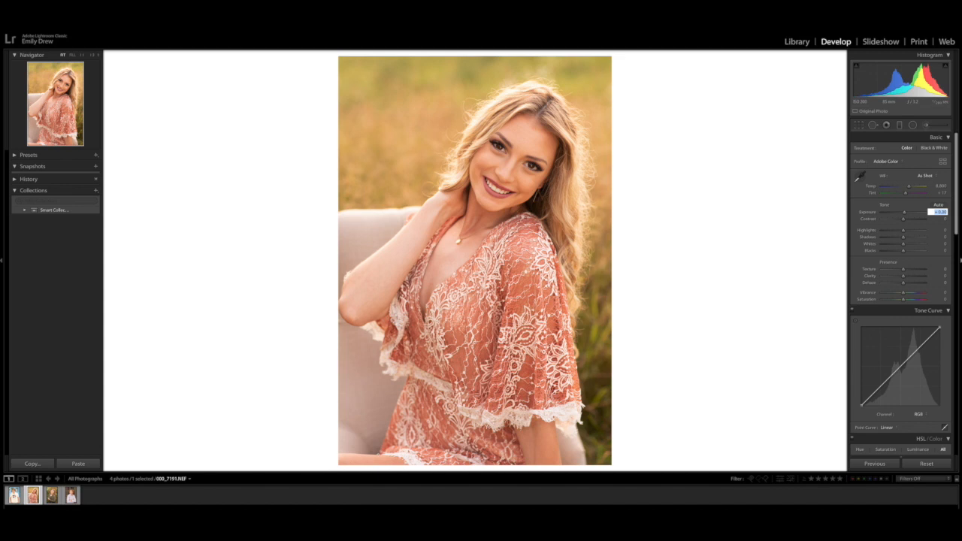
pyautogui.press('Up')
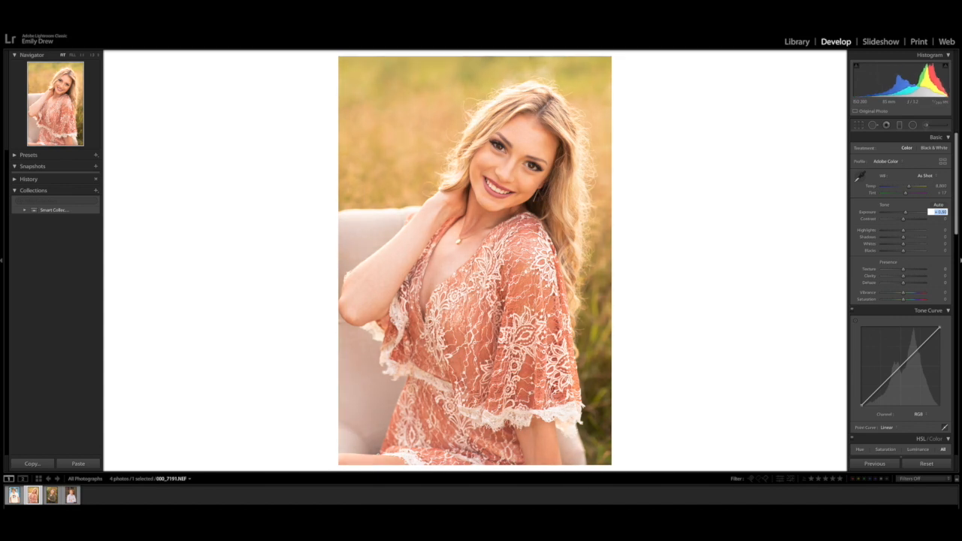
pyautogui.press('Return')
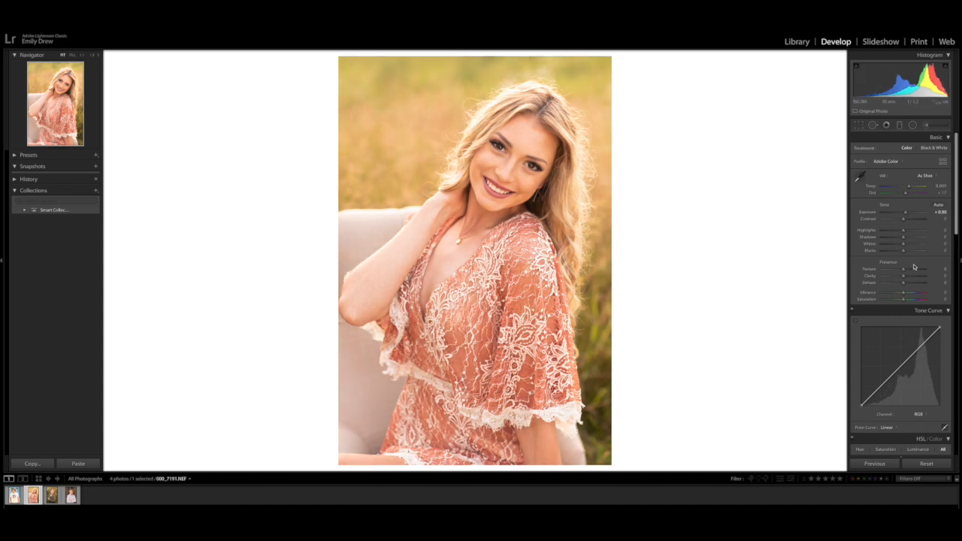
# - Set the portrait's contrast to +10
pyautogui.click(939, 219)
pyautogui.press('Up')
pyautogui.press('Up')
pyautogui.press('Return')
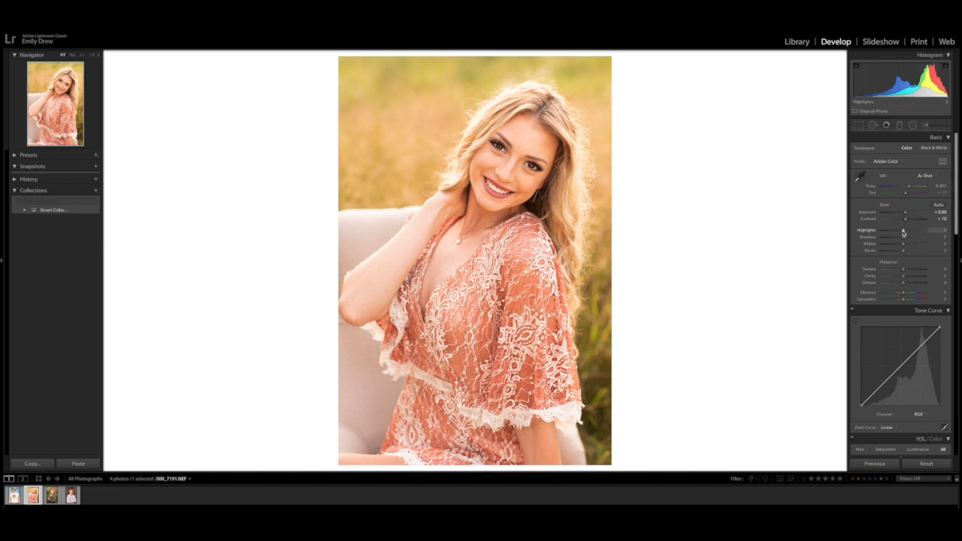
# - Balance the tones with highlights -58, shadows +31, whites -18 and blacks -18
pyautogui.moveTo(903, 233); pyautogui.dragTo(890, 232)
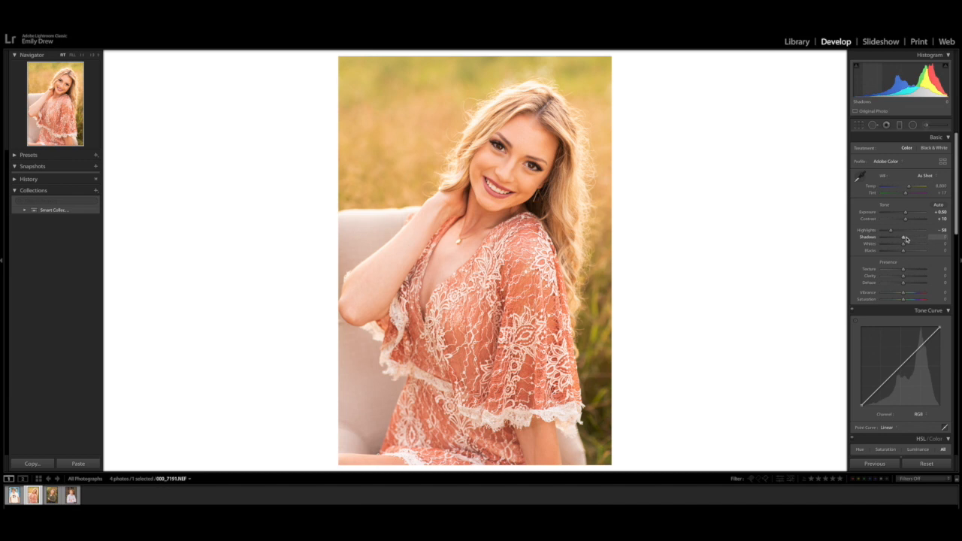
pyautogui.moveTo(903, 239); pyautogui.dragTo(909, 240)
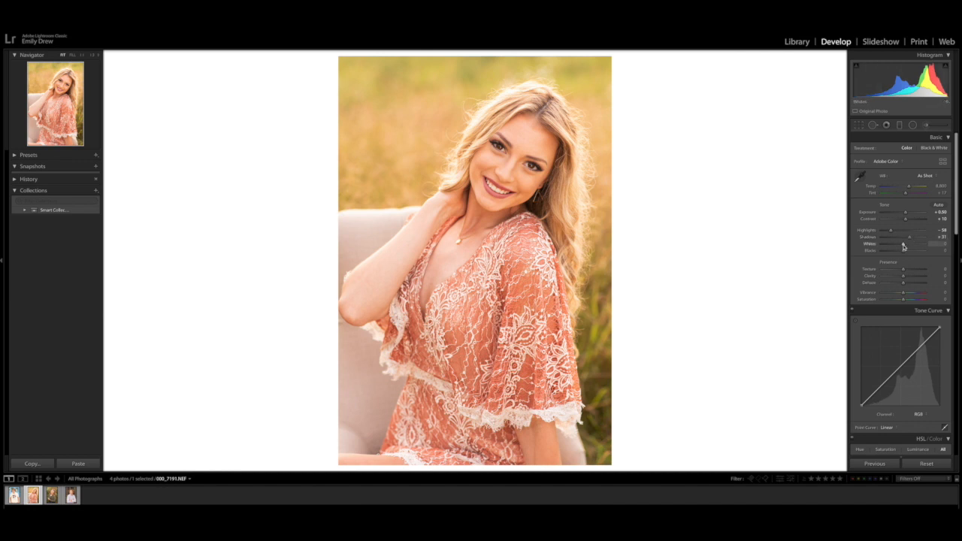
pyautogui.moveTo(901, 246); pyautogui.dragTo(903, 253)
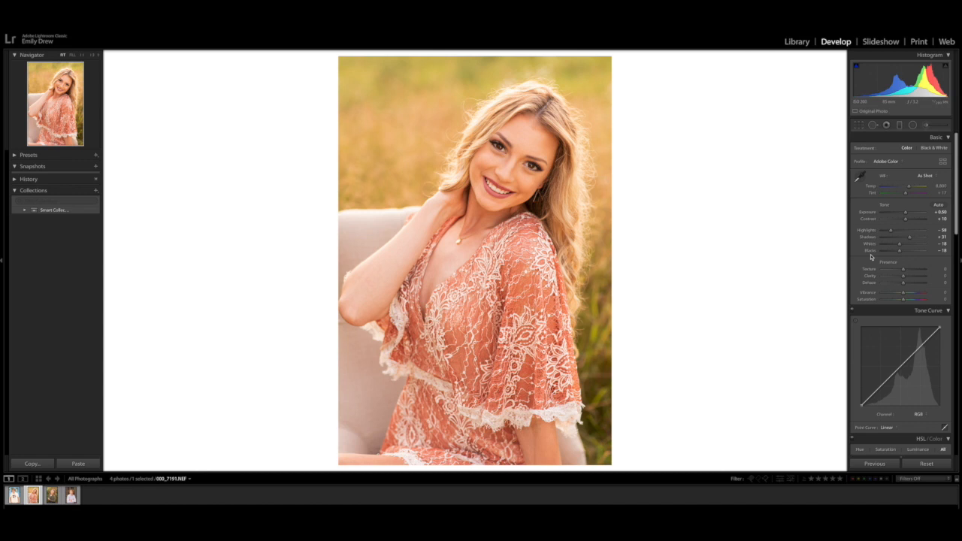
# - Cool the white balance to a temperature of 7,950 and raise vibrance to +6
pyautogui.click(933, 187)
pyautogui.write('7950')
pyautogui.press('Return')
pyautogui.moveTo(903, 296); pyautogui.dragTo(905, 295)
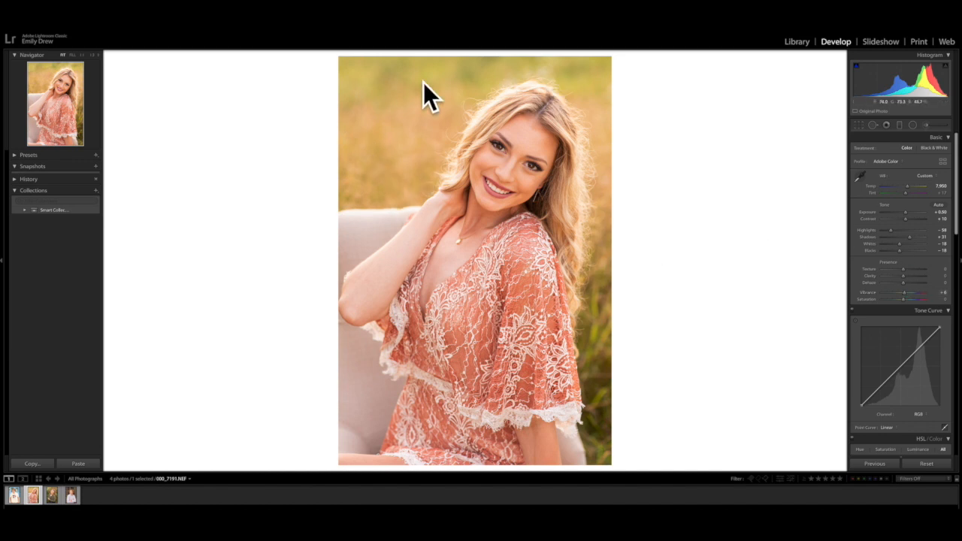
# - Try lowering the saturation of the yellows and greens in the HSL adjustments, and reset both colors
pyautogui.scroll(-3, 921, 373)
pyautogui.scroll(-3, 921, 374)
pyautogui.scroll(-2, 921, 375)
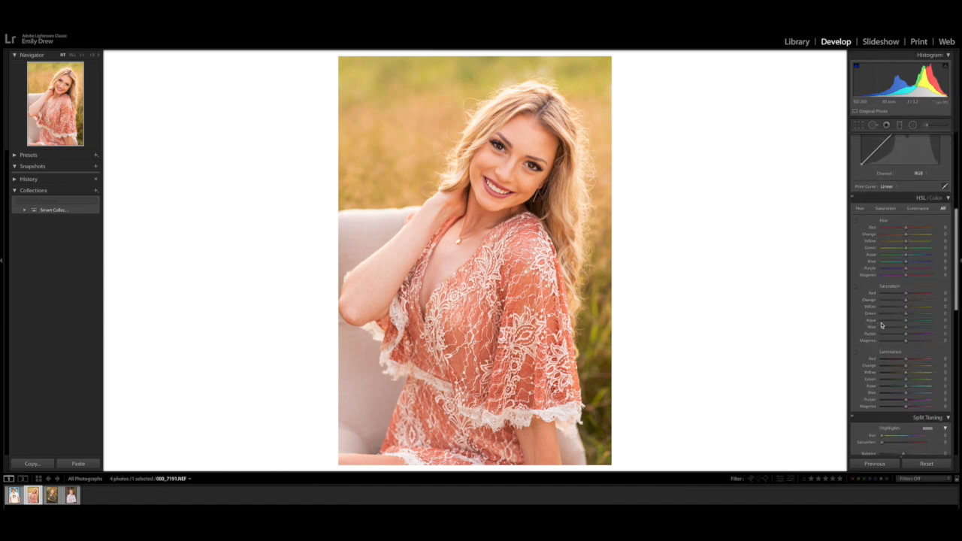
pyautogui.moveTo(906, 309); pyautogui.dragTo(900, 308)
pyautogui.doubleClick(871, 309)
pyautogui.moveTo(906, 317); pyautogui.dragTo(874, 316)
pyautogui.doubleClick(871, 314)
pyautogui.scroll(10, 905, 308)
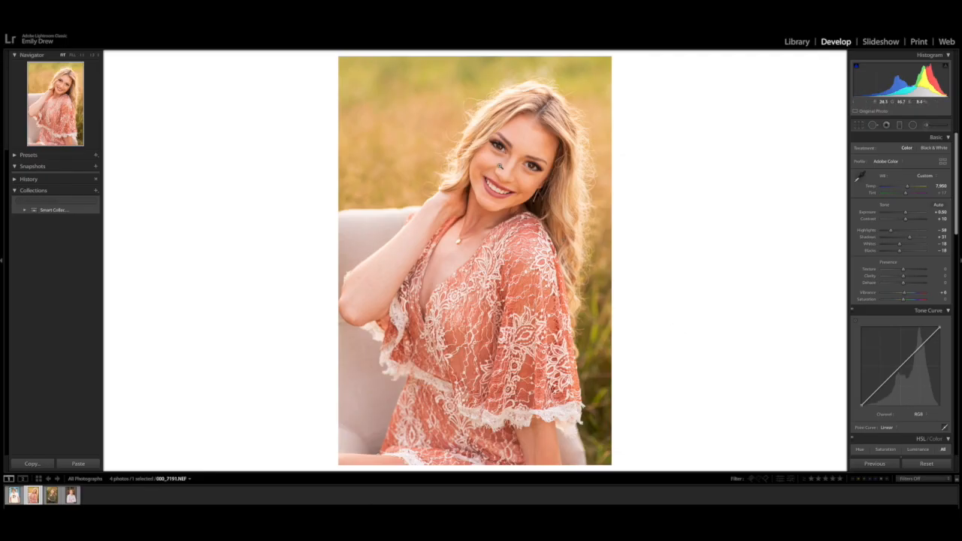
# - Start an adjustment brush with the Soften Skin (Lite) effect for the woman's face
pyautogui.click(508, 156)
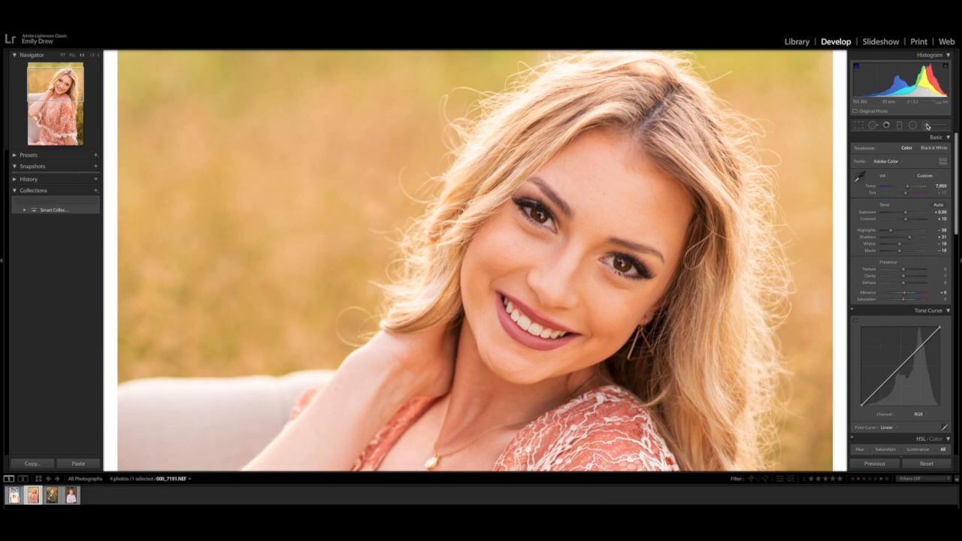
pyautogui.press('k')
pyautogui.click(894, 150)
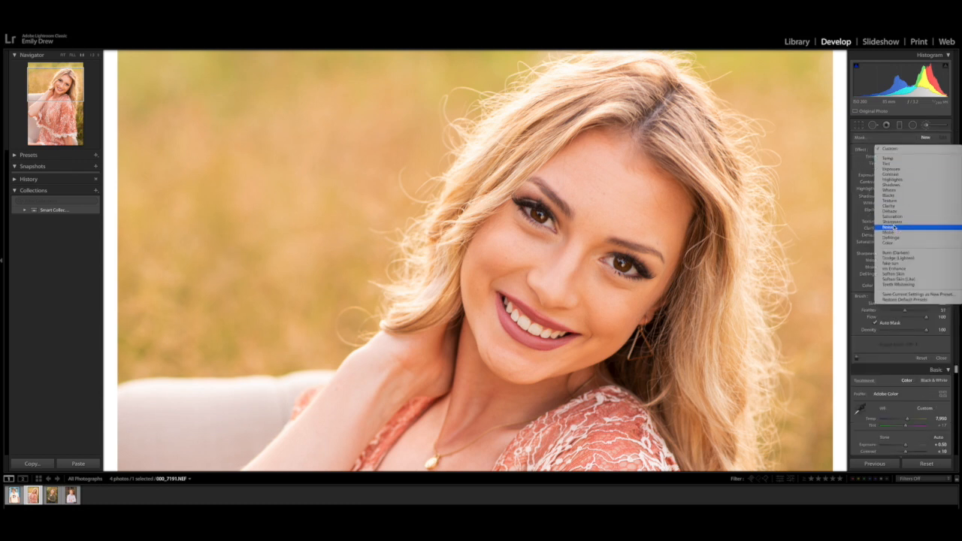
pyautogui.click(912, 280)
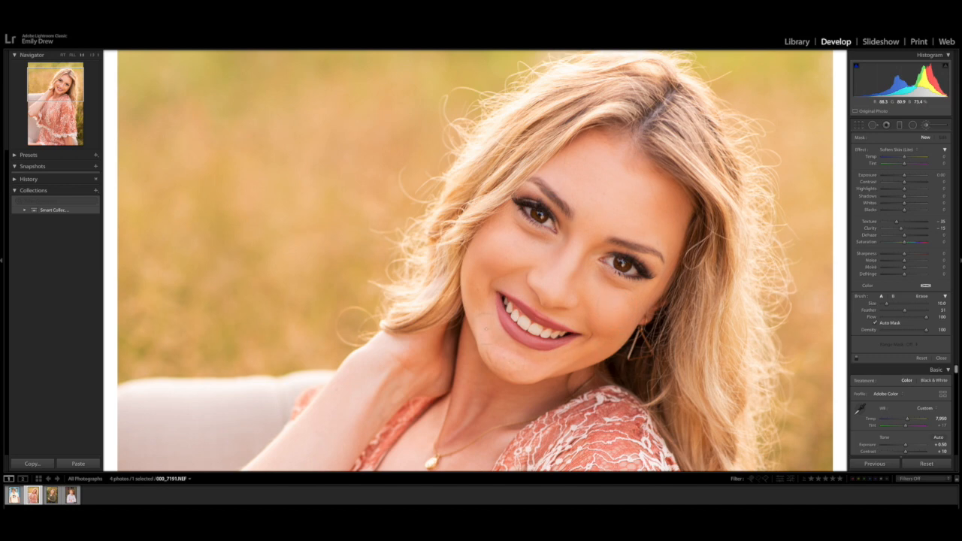
# - Brush the skin softening onto the woman's cheek at size 10.0, undo the last stroke and close the brush
pyautogui.click(492, 262)
pyautogui.hotkey('ctrl', 'z')
pyautogui.press('k')
pyautogui.click(490, 220)
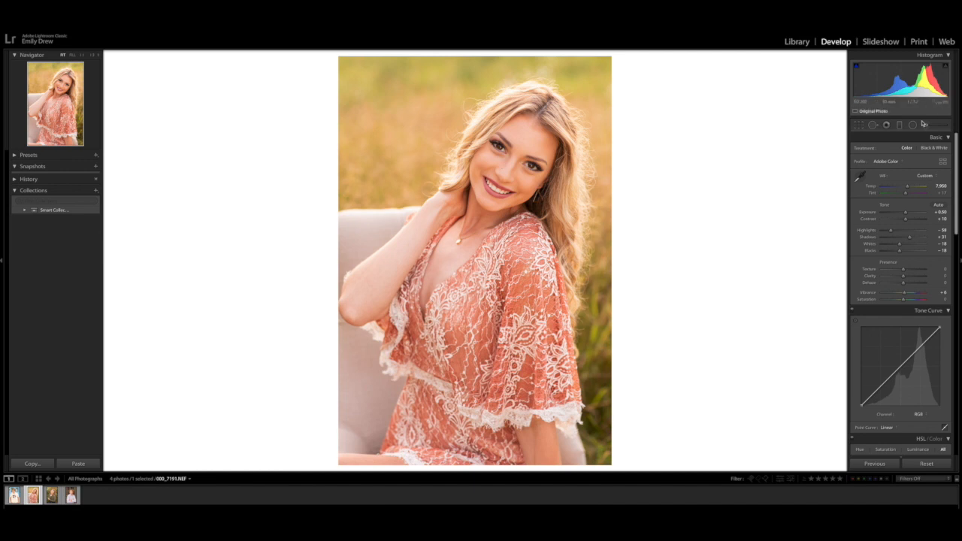
# - Reopen the Soften Skin (Lite) adjustment brush, reduce it to size 6.0 for the remaining skin, and close it
pyautogui.click(929, 126)
pyautogui.press('[')
pyautogui.press('[')
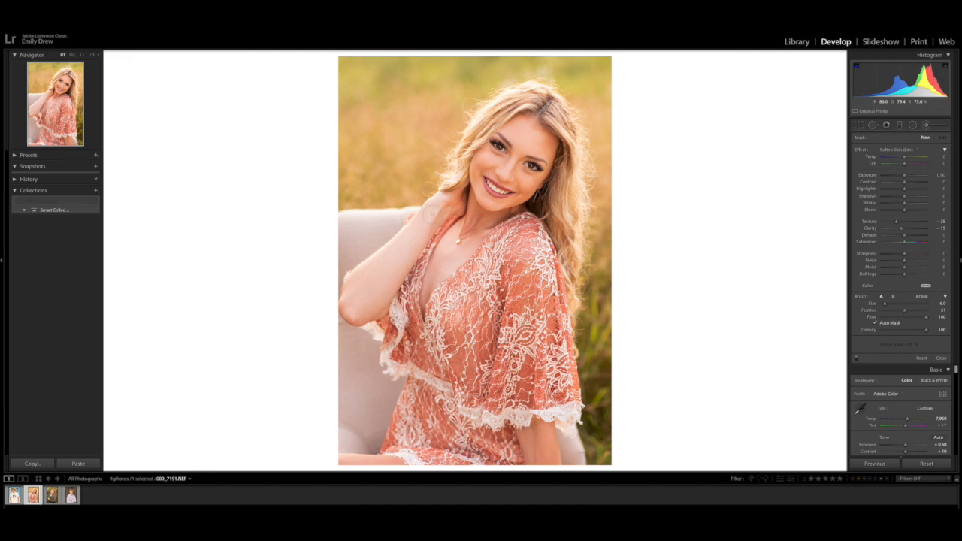
pyautogui.press('k')
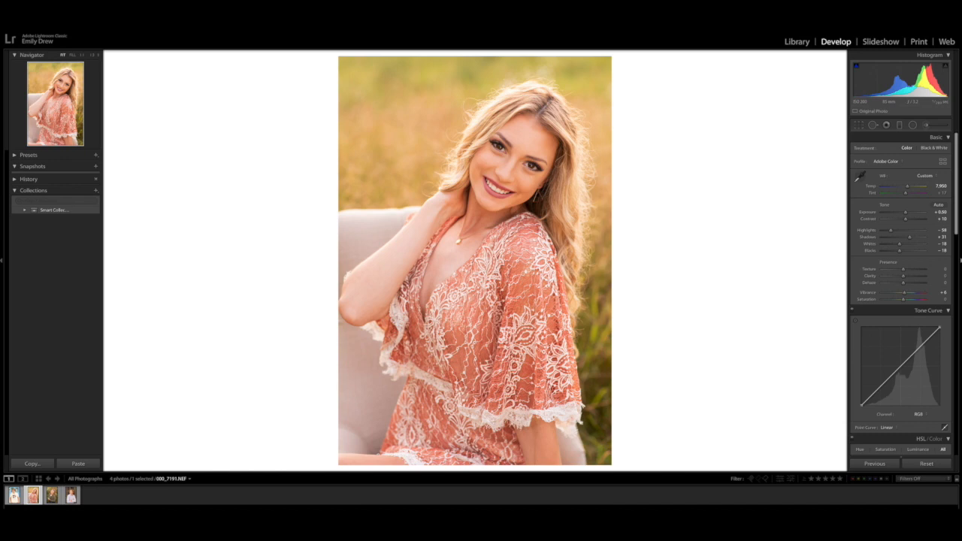
# - Compare the portrait's before and after versions side by side and inspect the woman's face up close
pyautogui.press('y')
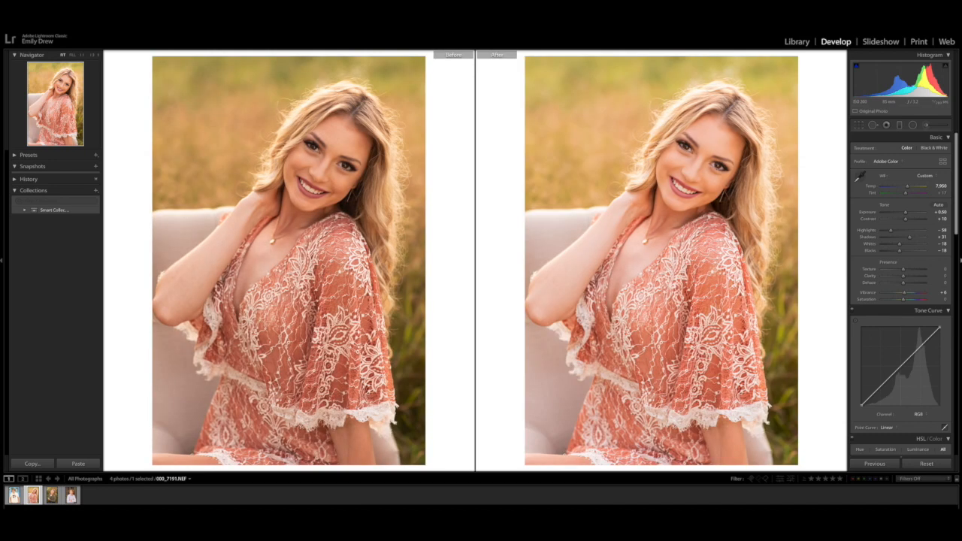
pyautogui.press('y')
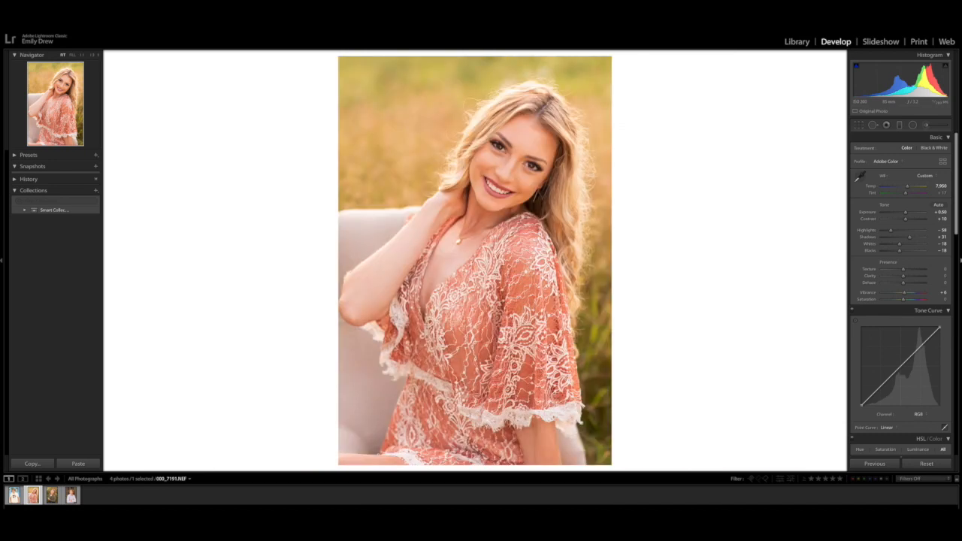
pyautogui.click(512, 167)
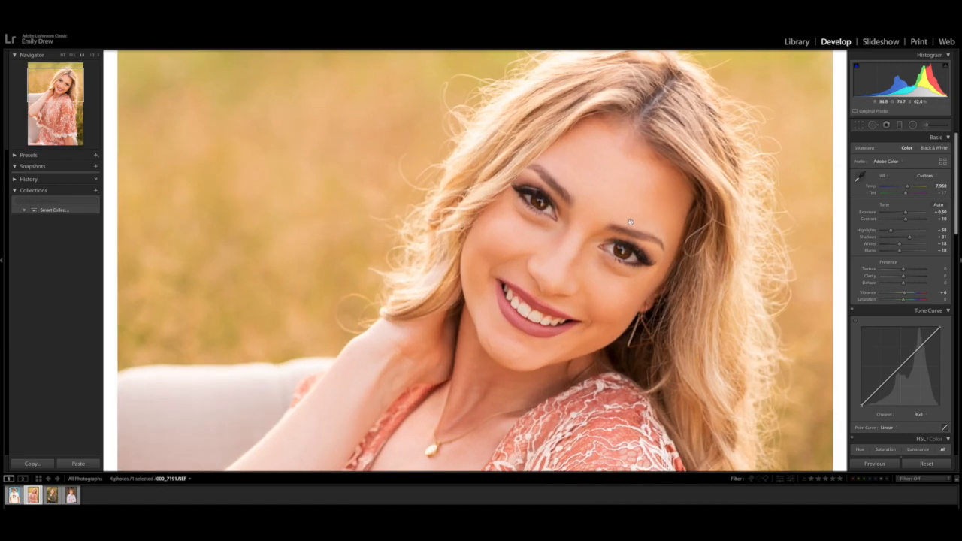
# - Whiten the woman's teeth with a Teeth Whitening adjustment brush at size 2.0, with saturation adjusted to -30, and close the brush
pyautogui.click(631, 223)
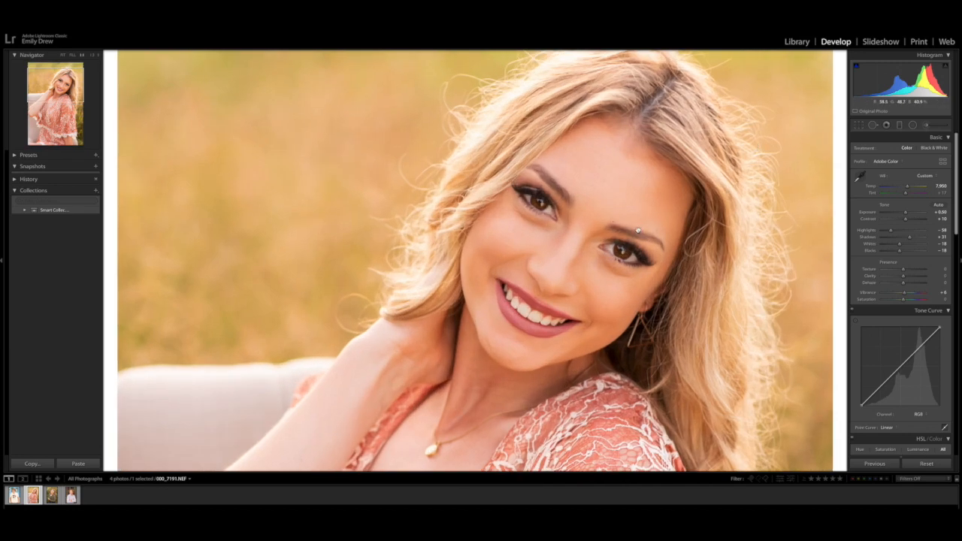
pyautogui.click(926, 125)
pyautogui.click(908, 151)
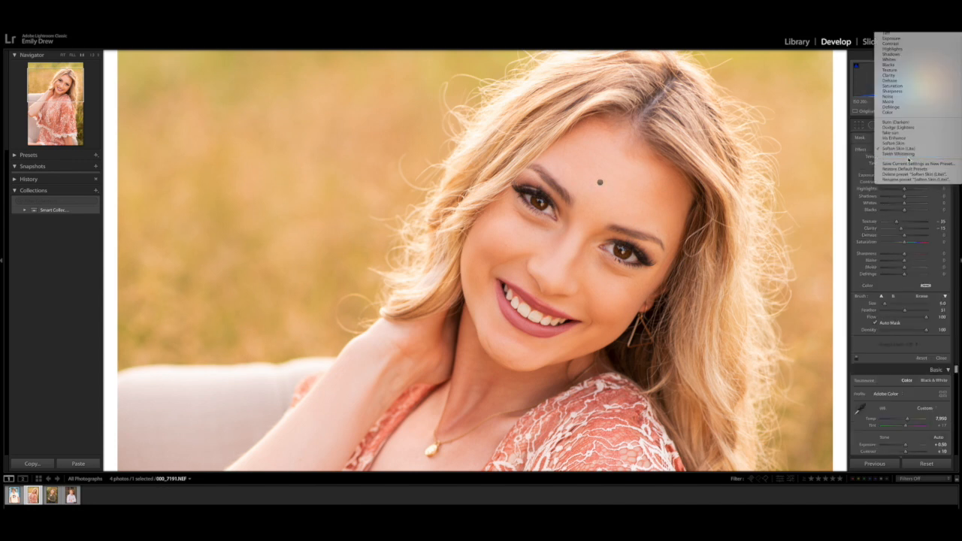
pyautogui.click(908, 154)
pyautogui.moveTo(891, 242); pyautogui.dragTo(896, 242)
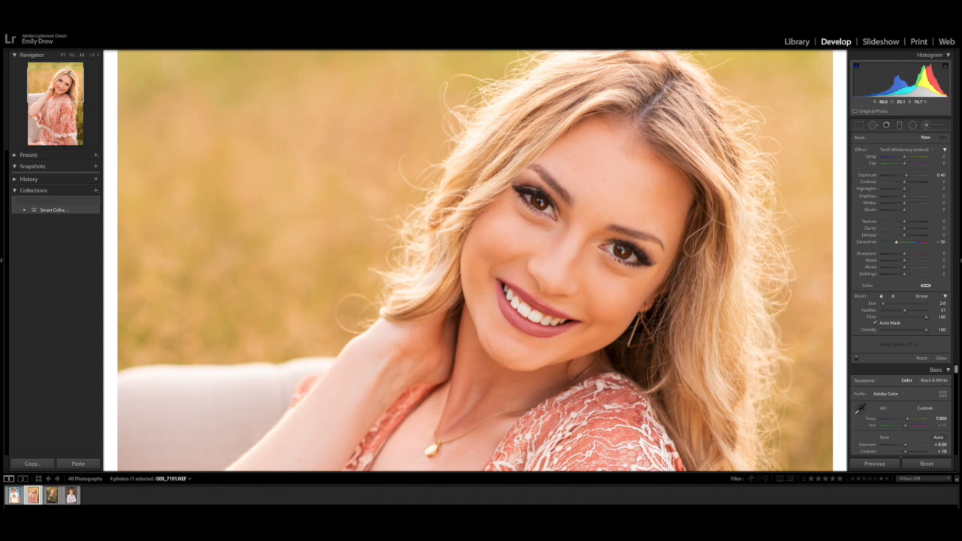
pyautogui.moveTo(543, 320); pyautogui.dragTo(563, 322)
pyautogui.click(940, 357)
pyautogui.click(631, 261)
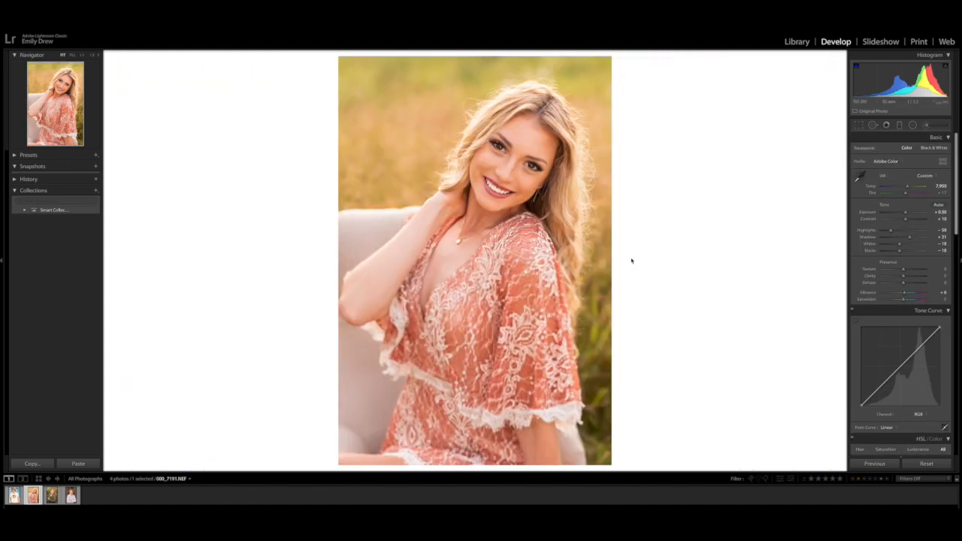
# - Brush the Iris Enhance effect onto the irises of both eyes at size 2.0 and close the brush
pyautogui.click(514, 154)
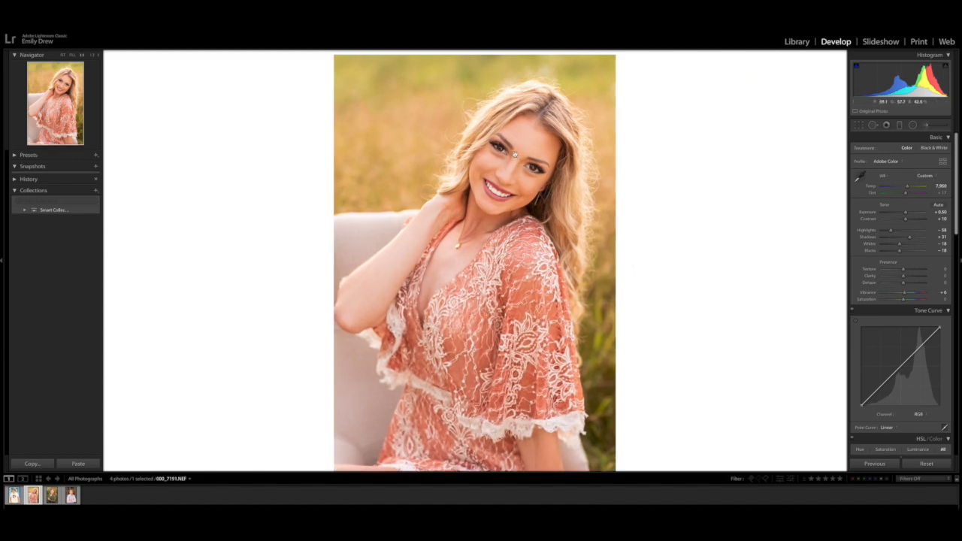
pyautogui.click(927, 127)
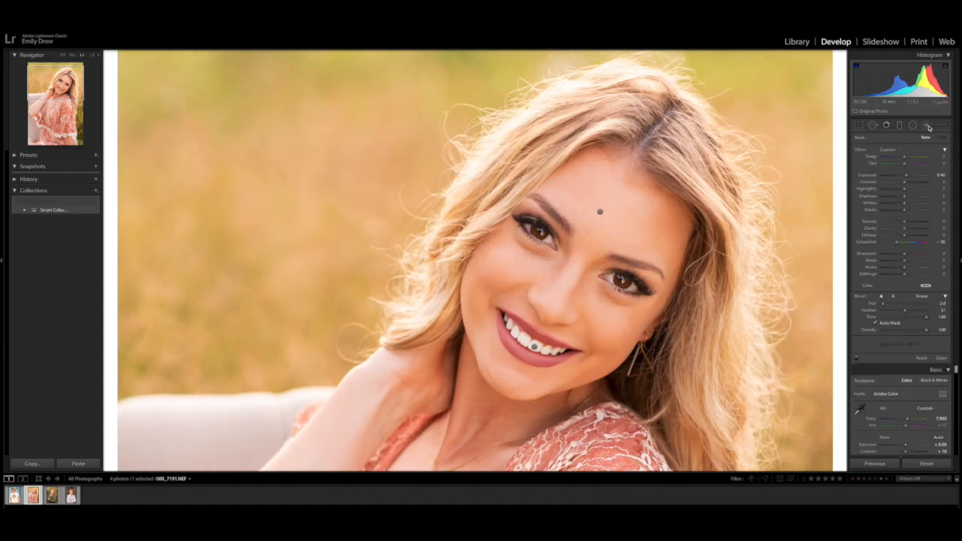
pyautogui.click(899, 151)
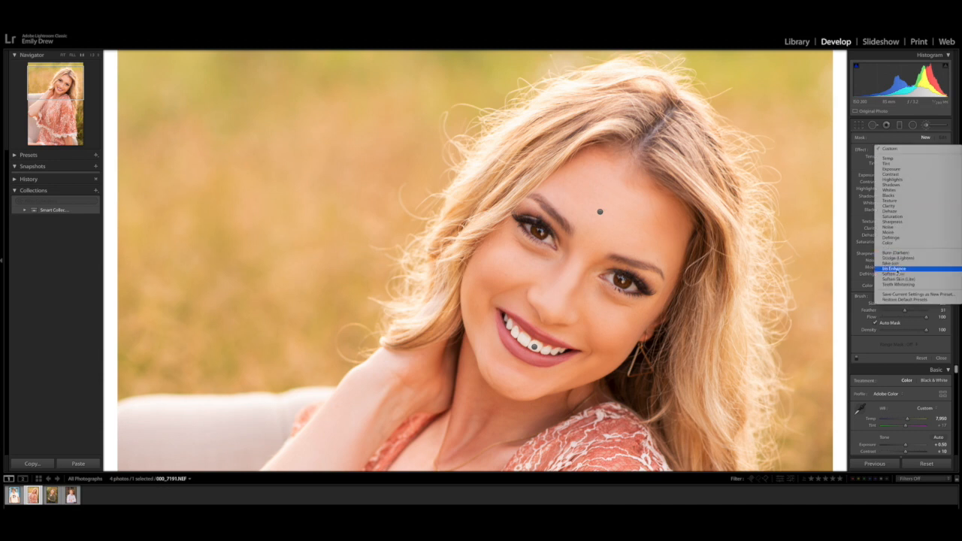
pyautogui.click(892, 268)
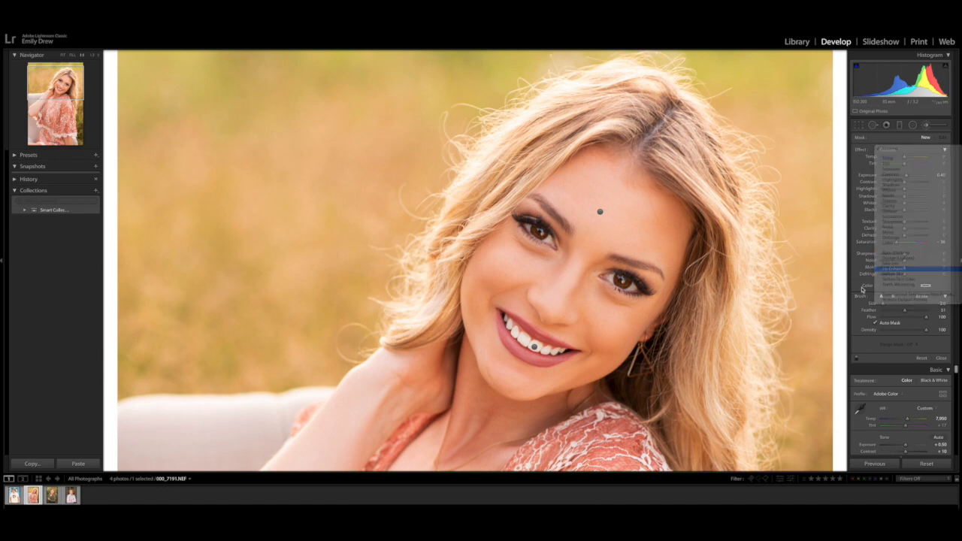
pyautogui.moveTo(625, 281); pyautogui.dragTo(622, 278)
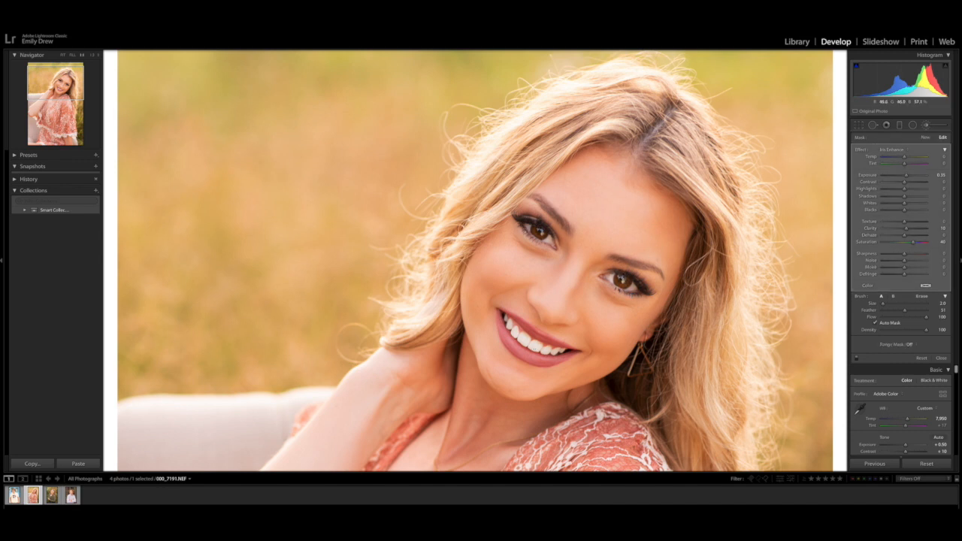
pyautogui.moveTo(537, 229); pyautogui.dragTo(542, 233)
pyautogui.press('k')
pyautogui.click(541, 232)
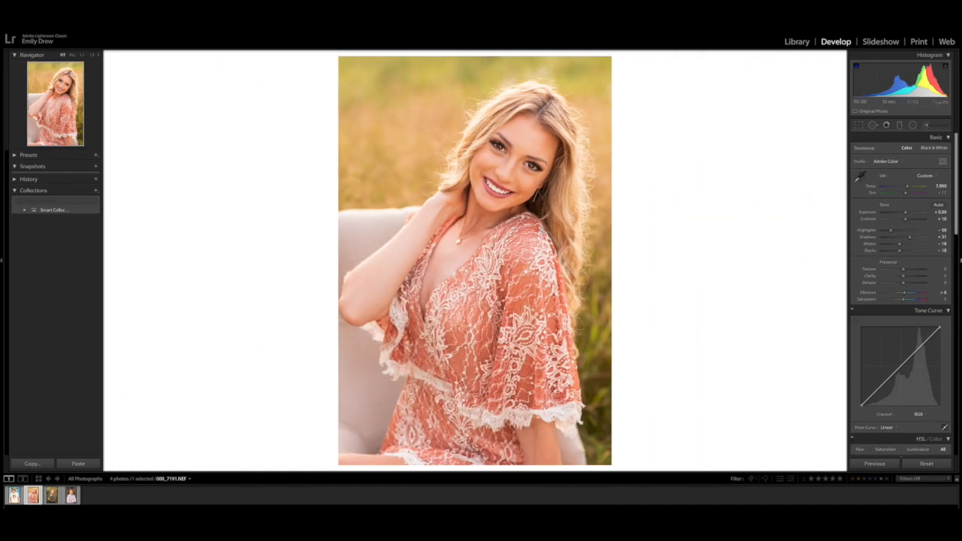
# - Compare the portrait's before and after versions side by side and copy its develop settings without local adjustments, transform, spot removal and crop
pyautogui.press('y')
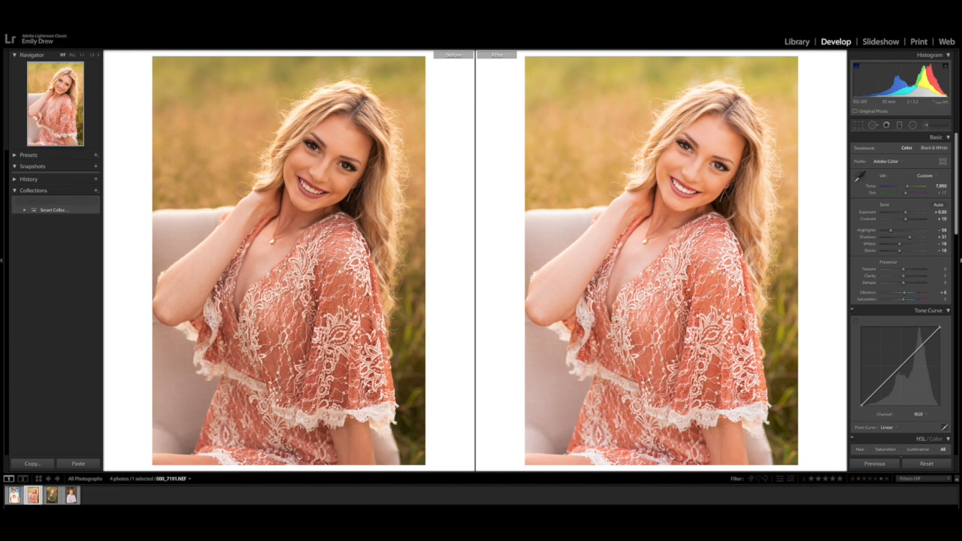
pyautogui.press('y')
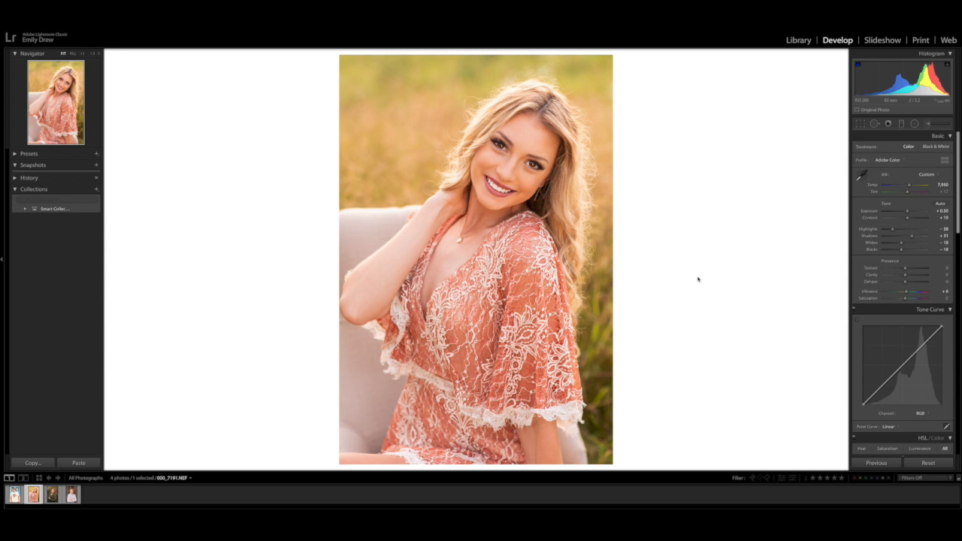
pyautogui.click(30, 462)
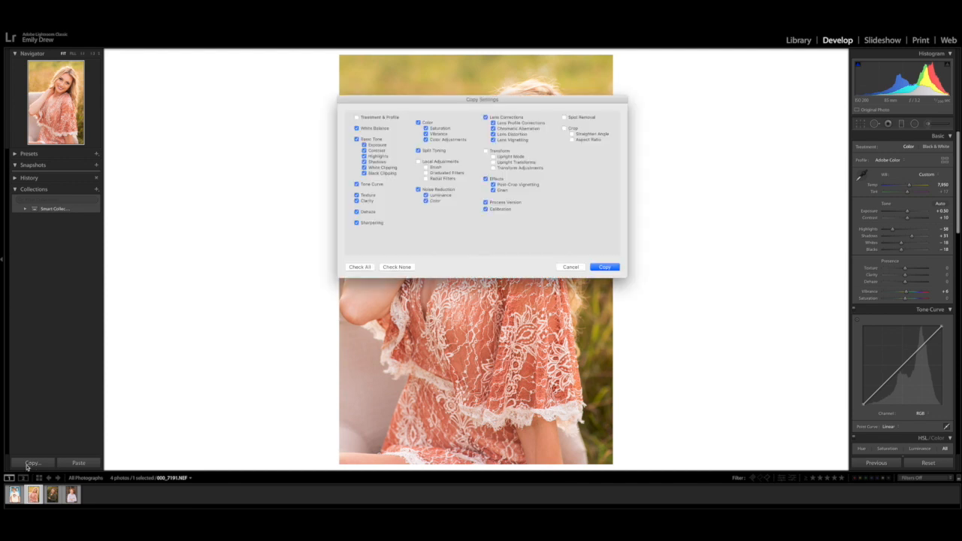
pyautogui.click(605, 267)
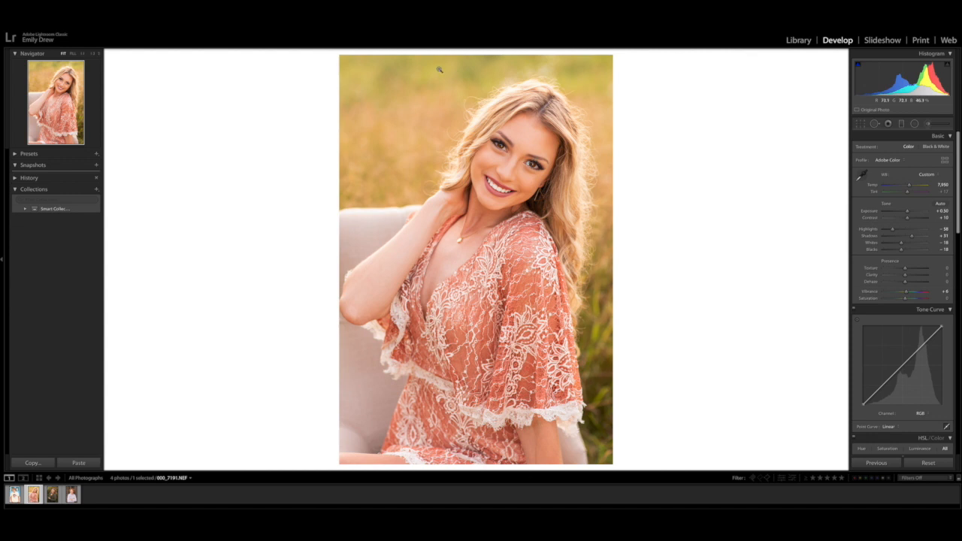
# - Enable lens profile corrections for the third photo, the woman in the green sweater
pyautogui.click(52, 496)
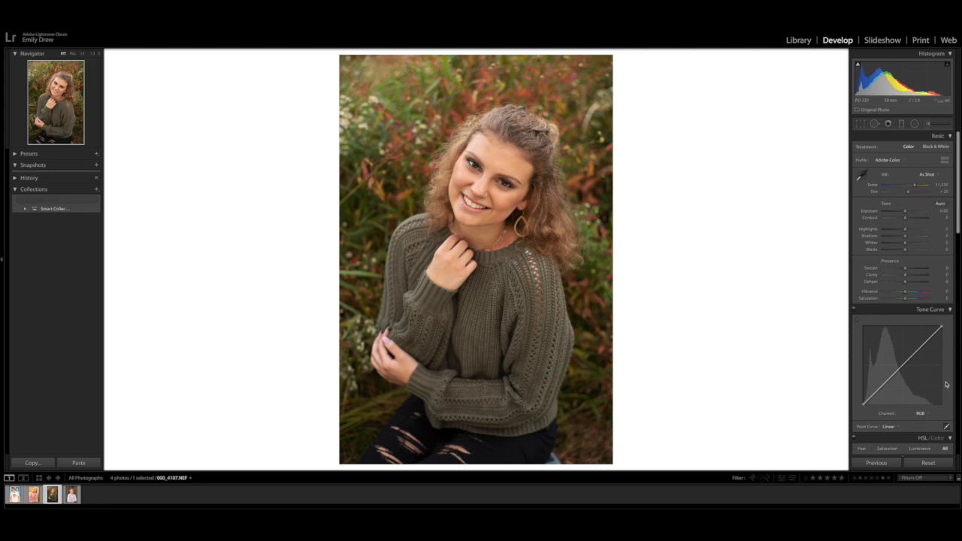
pyautogui.scroll(-10, 905, 395)
pyautogui.scroll(-8, 905, 375)
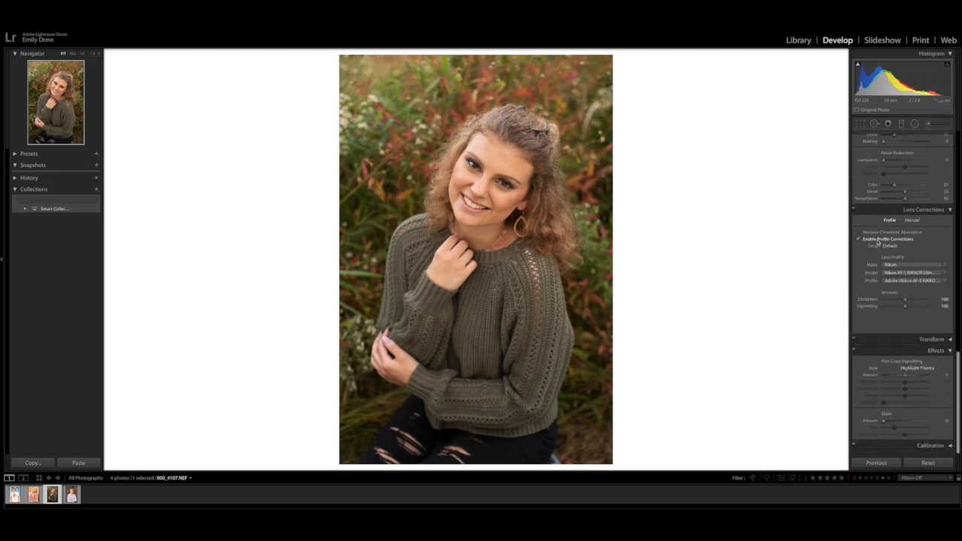
pyautogui.scroll(15, 883, 267)
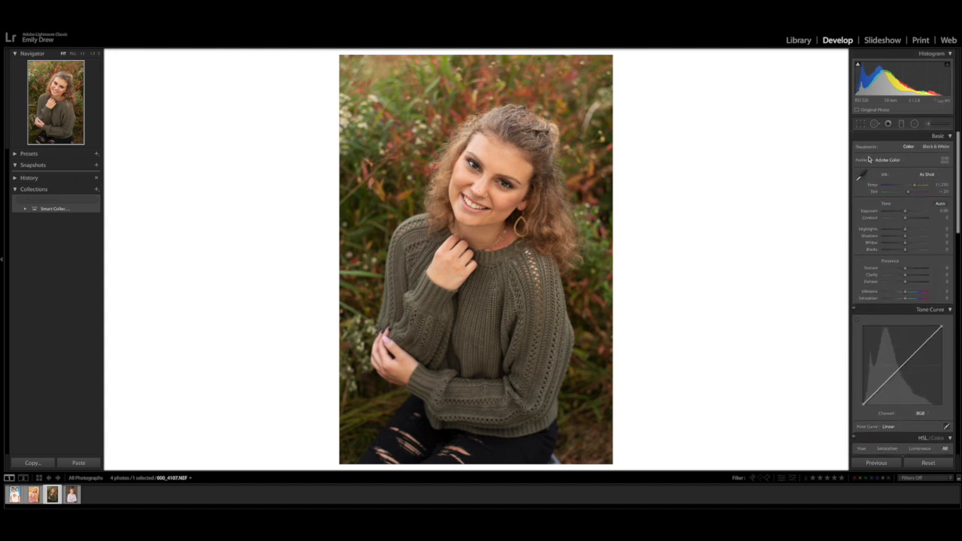
# - Crop the sweater portrait slightly tighter around the woman, keeping the original aspect ratio
pyautogui.press('r')
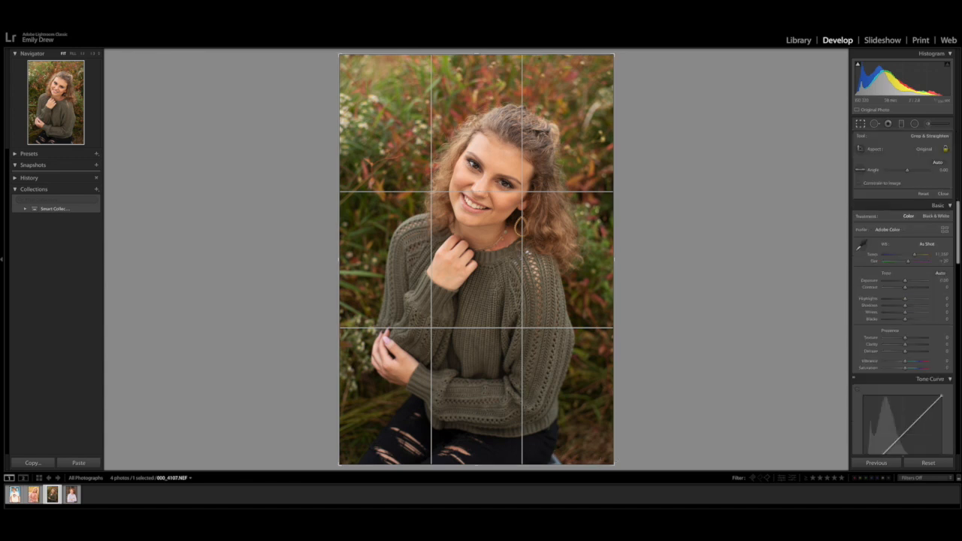
pyautogui.moveTo(614, 466); pyautogui.dragTo(608, 461)
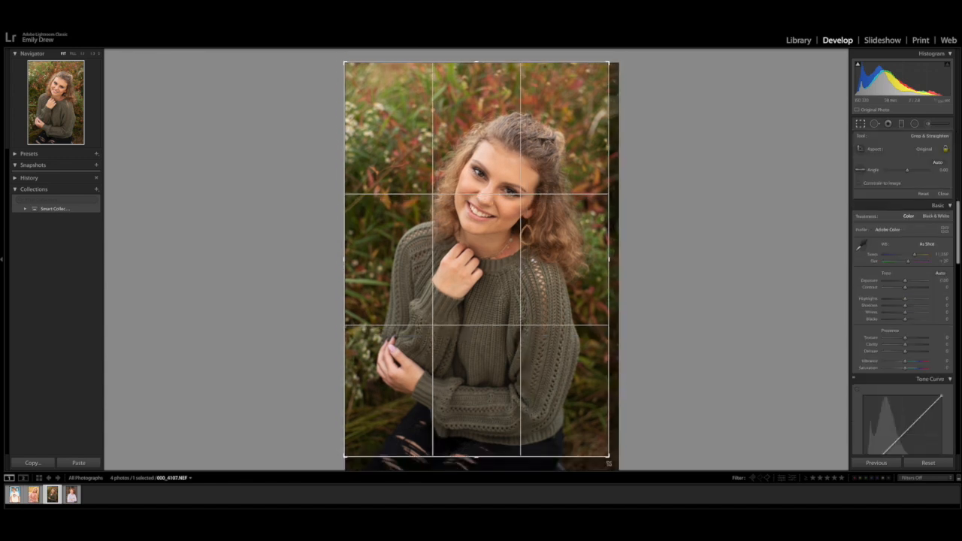
pyautogui.moveTo(344, 63); pyautogui.dragTo(339, 55)
pyautogui.press('Return')
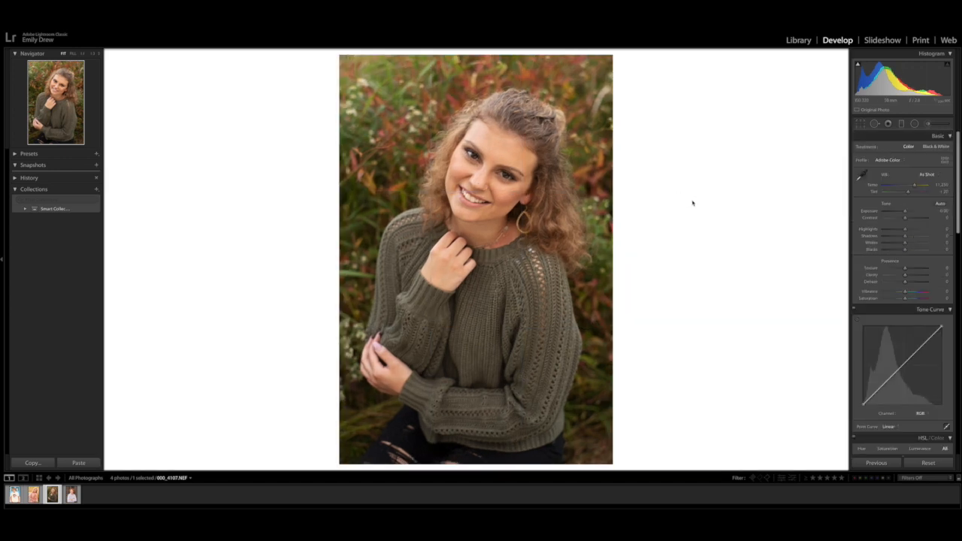
# - Set the sweater portrait's exposure to +0.50 and contrast to +11
pyautogui.click(939, 211)
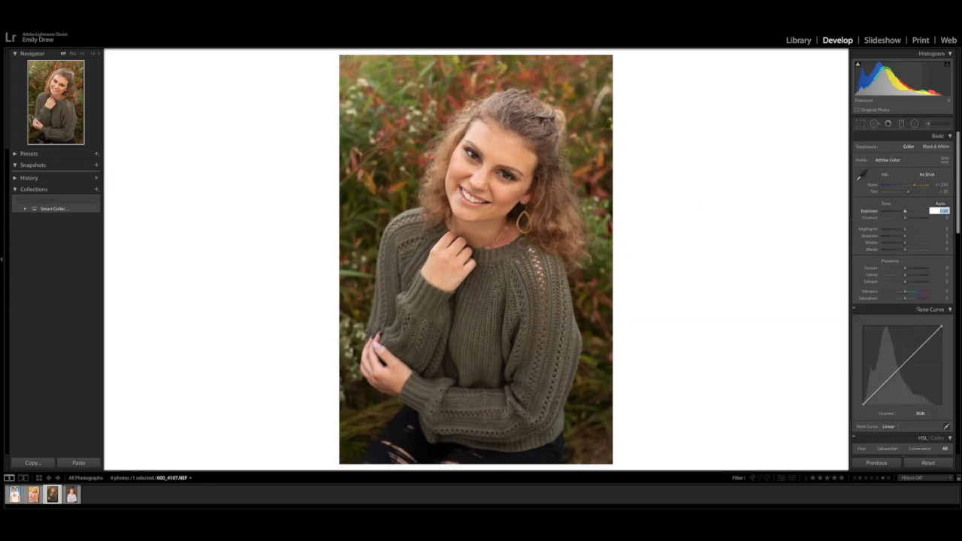
pyautogui.press('Up')
pyautogui.press('Up')
pyautogui.press('Up')
pyautogui.press('Up')
pyautogui.press('Up')
pyautogui.press('Up')
pyautogui.press('Up')
pyautogui.press('Up')
pyautogui.press('Up')
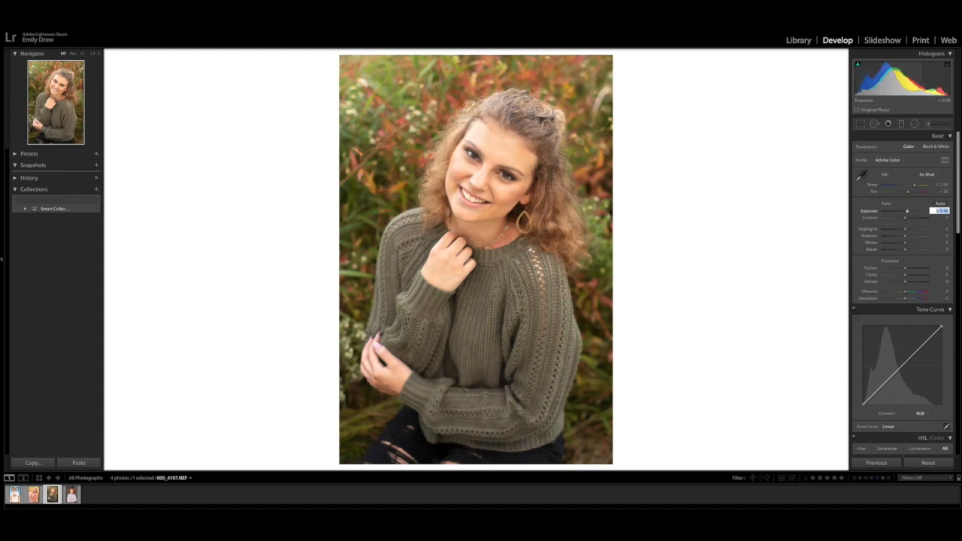
pyautogui.press('Return')
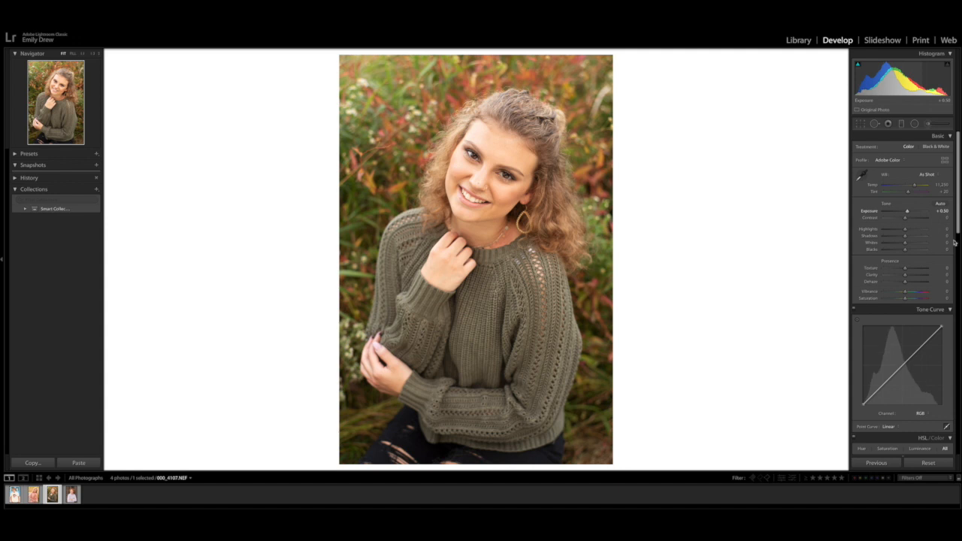
pyautogui.click(940, 217)
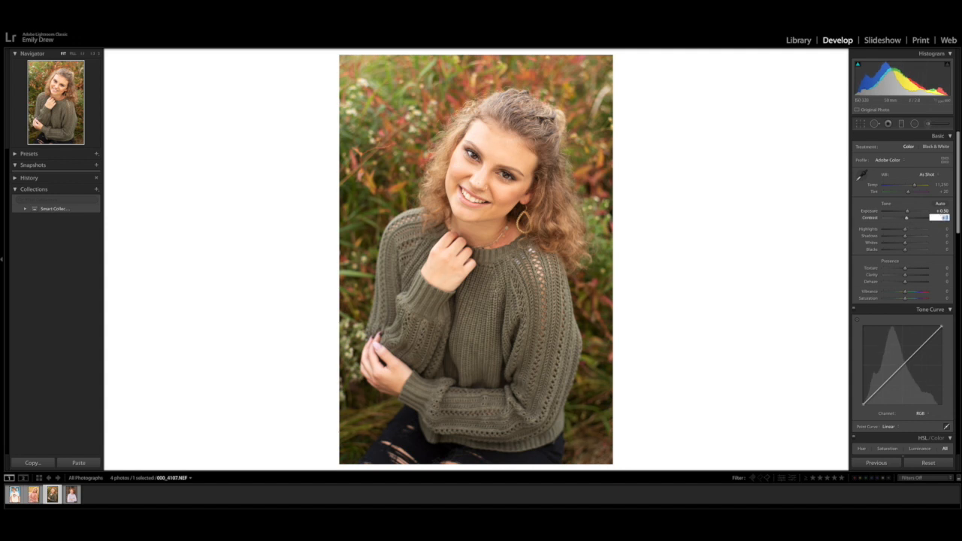
pyautogui.press('Up')
pyautogui.press('Up')
pyautogui.press('Return')
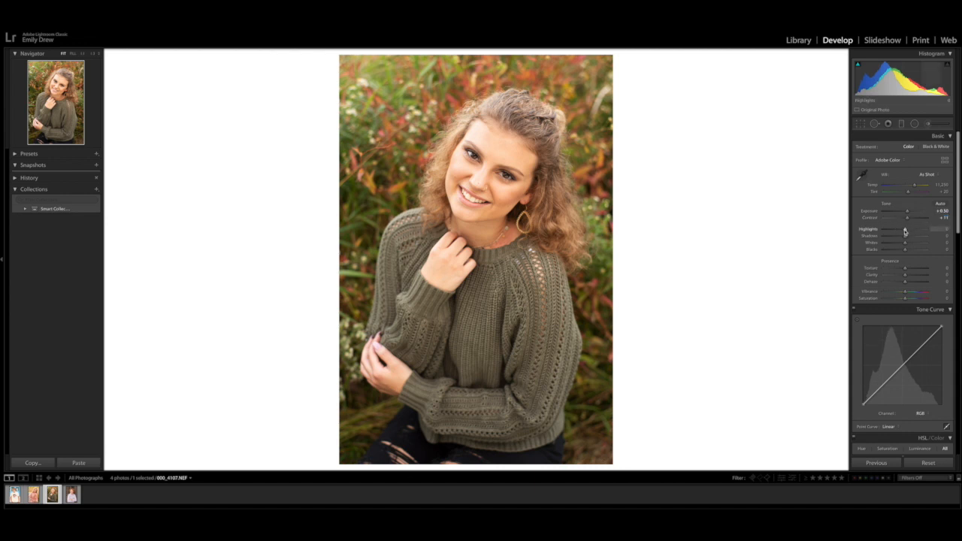
# - Set highlights to -41, shadows to +58, whites to -20 and blacks to -27, and raise the exposure to +0.70
pyautogui.moveTo(905, 231); pyautogui.dragTo(899, 250)
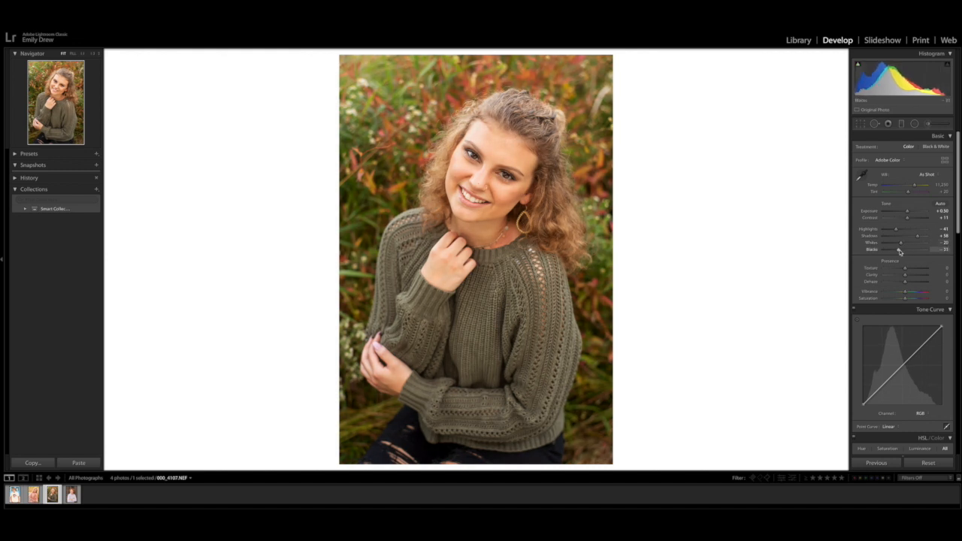
pyautogui.click(941, 211)
pyautogui.press('Up')
pyautogui.press('Up')
pyautogui.press('Up')
pyautogui.press('Down')
pyautogui.press('Return')
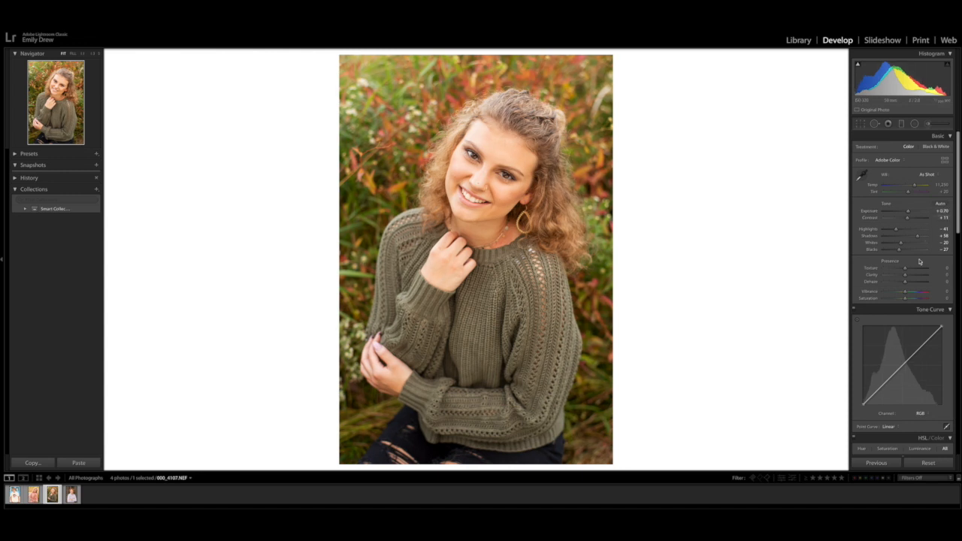
# - Set the vibrance to +10 and cool the white balance temperature to 10,112
pyautogui.moveTo(905, 293); pyautogui.dragTo(909, 293)
pyautogui.moveTo(915, 186); pyautogui.dragTo(913, 186)
pyautogui.moveTo(913, 186); pyautogui.dragTo(913, 187)
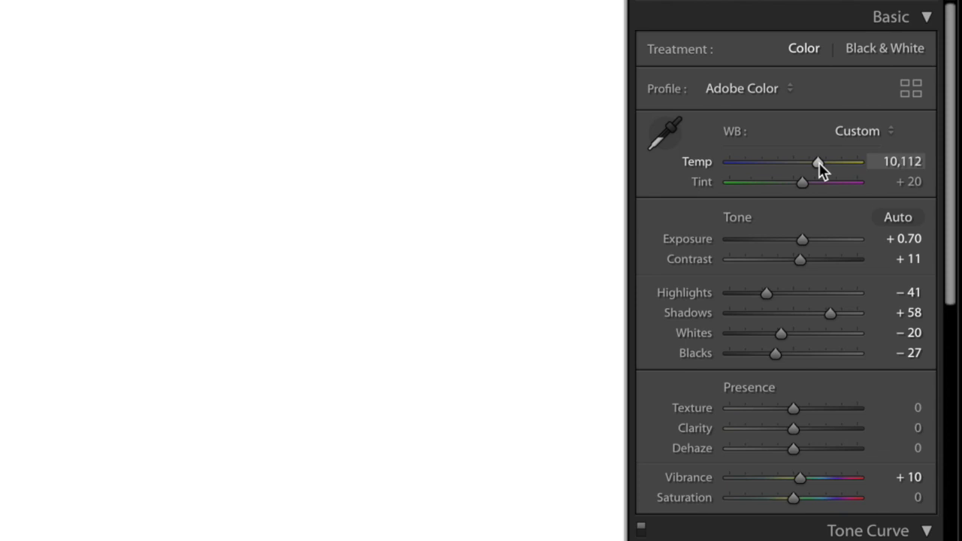
pyautogui.click(907, 159)
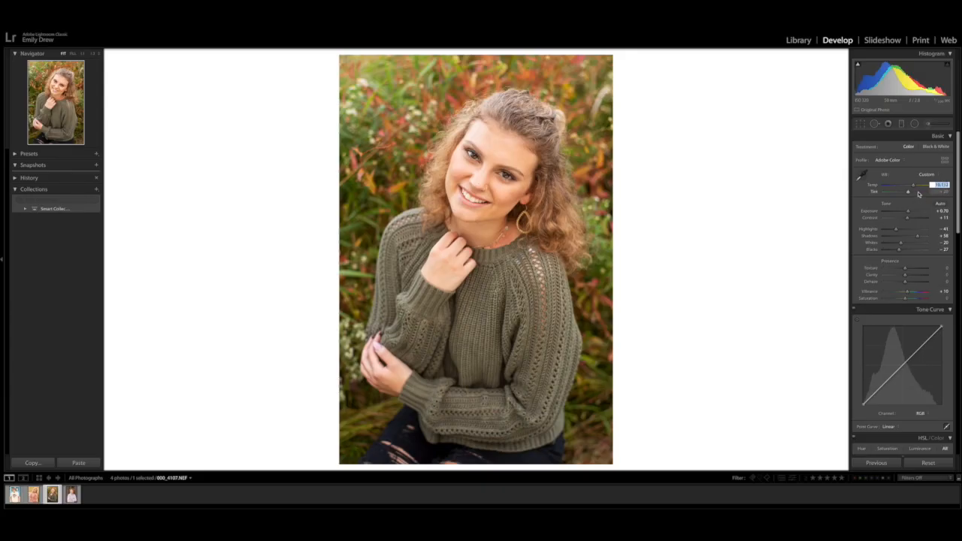
pyautogui.press('Return')
# - Brush the Soften Skin (Lite) effect onto the woman's facial skin at size 10.0 and close the brush
pyautogui.click(489, 163)
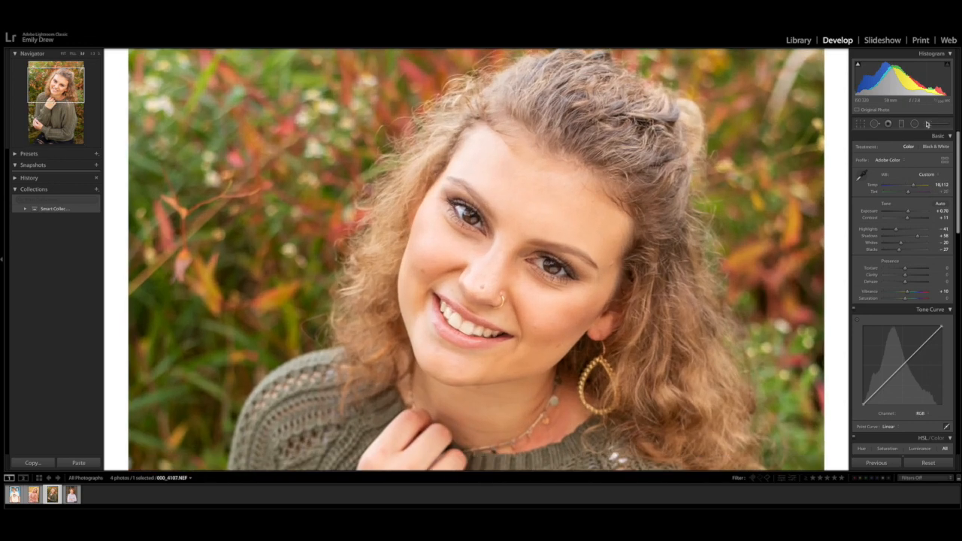
pyautogui.click(927, 124)
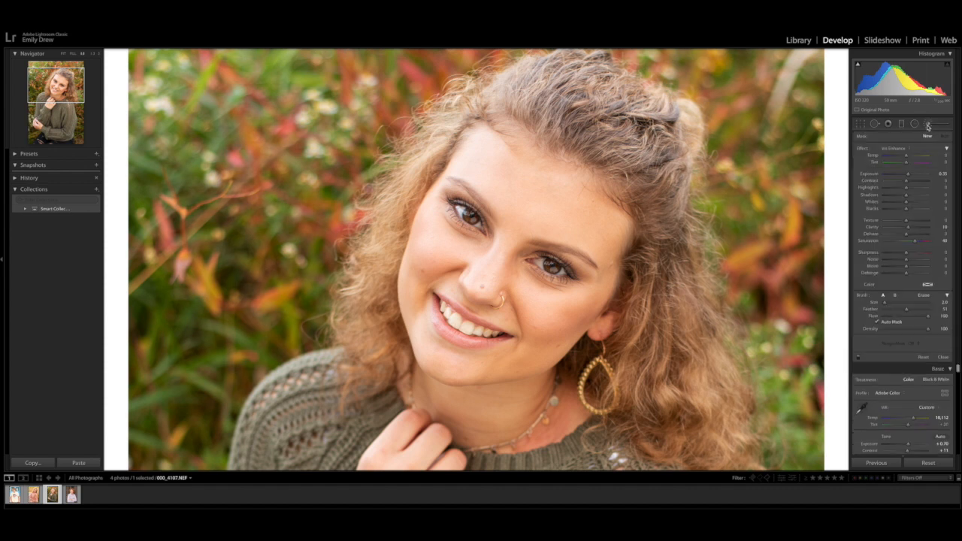
pyautogui.click(900, 151)
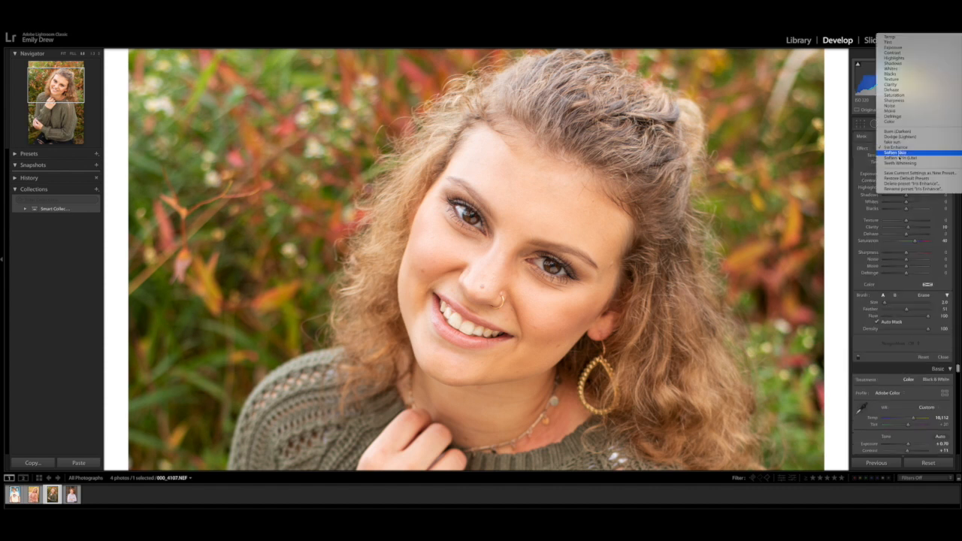
pyautogui.click(899, 158)
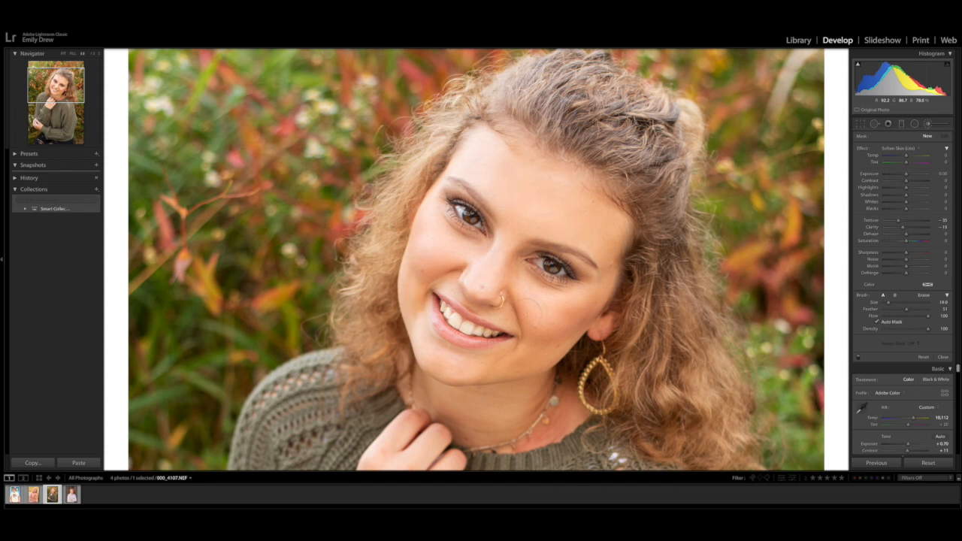
pyautogui.moveTo(413, 316)
pyautogui.mouseDown()
pyautogui.moveTo(431, 252)
pyautogui.moveTo(442, 250)
pyautogui.mouseUp()
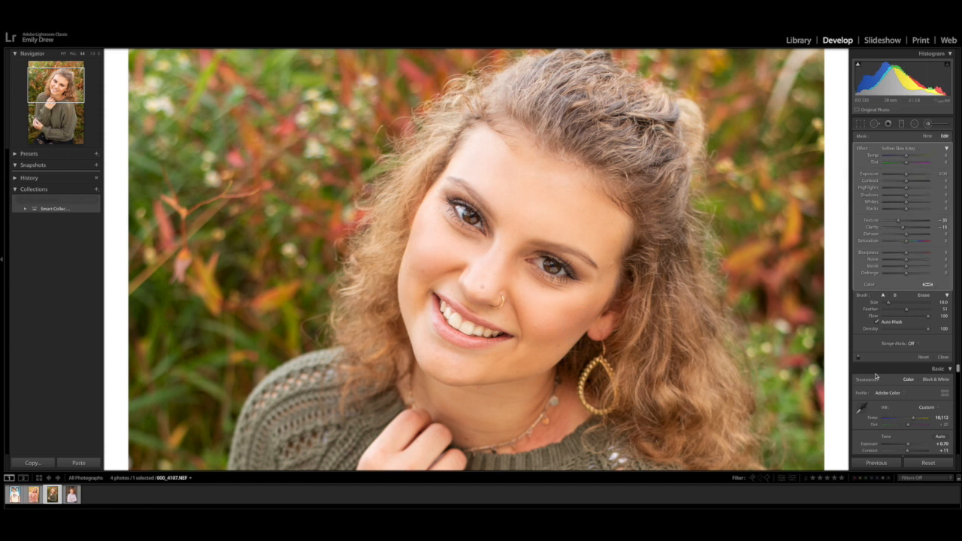
pyautogui.click(942, 356)
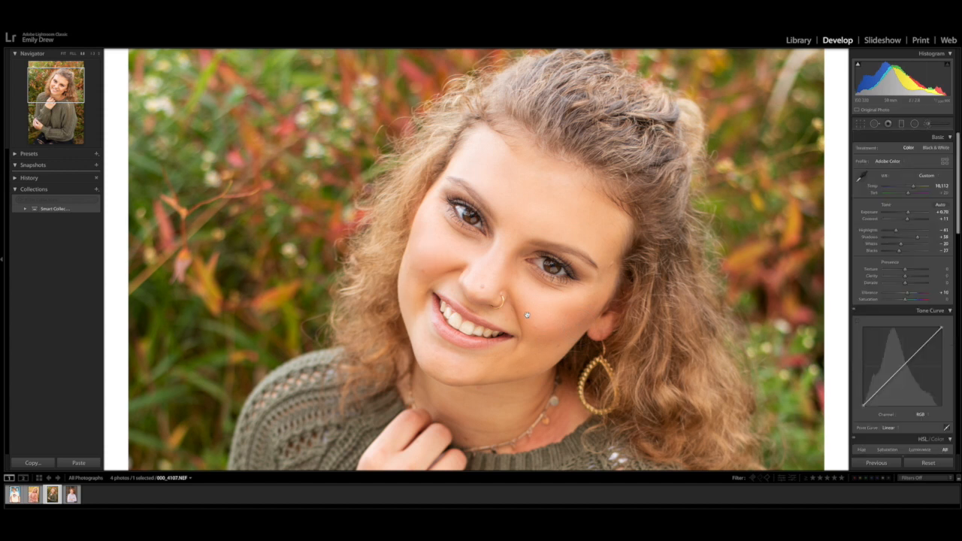
# - Brush the Iris Enhance effect at size 2.0 onto both of the woman's irises and close the brush
pyautogui.click(928, 124)
pyautogui.click(905, 151)
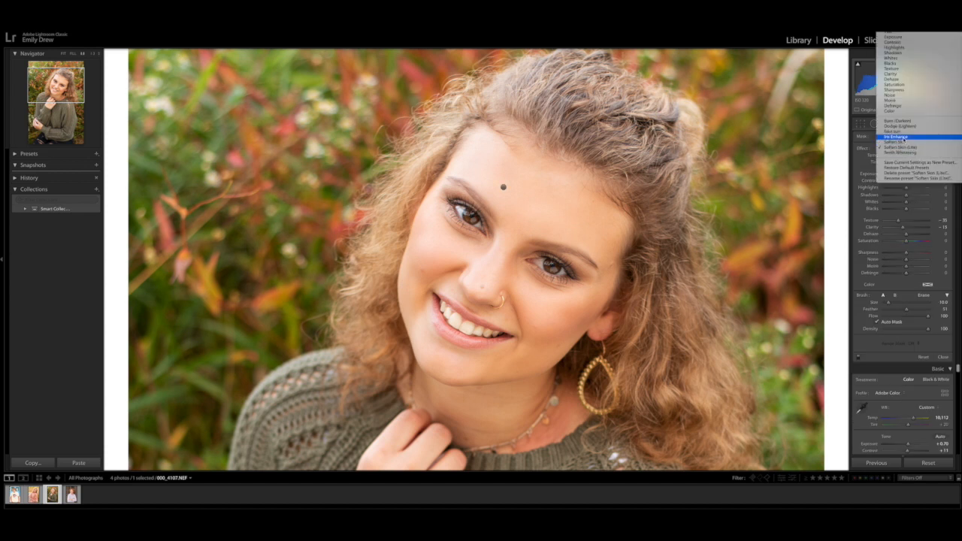
pyautogui.click(904, 141)
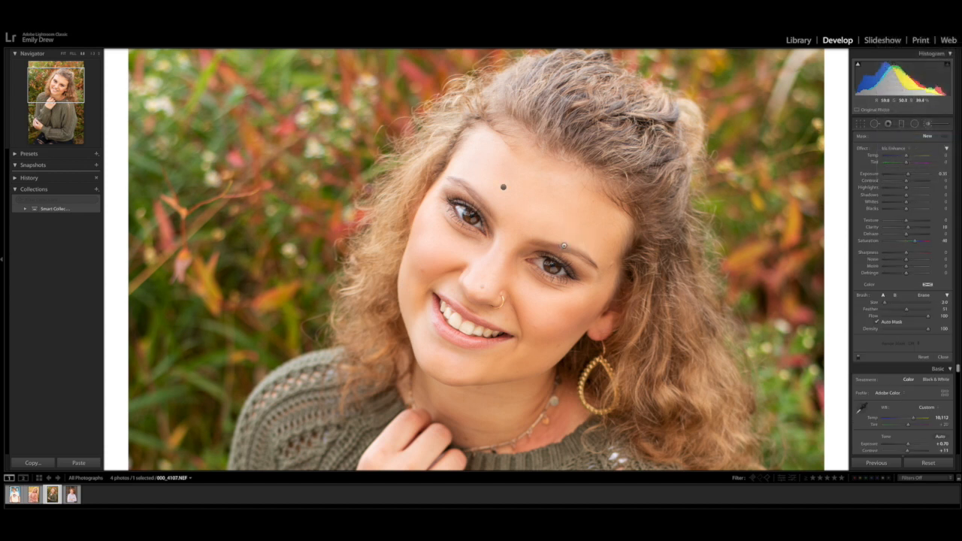
pyautogui.moveTo(552, 266); pyautogui.dragTo(557, 266)
pyautogui.moveTo(473, 221); pyautogui.dragTo(473, 216)
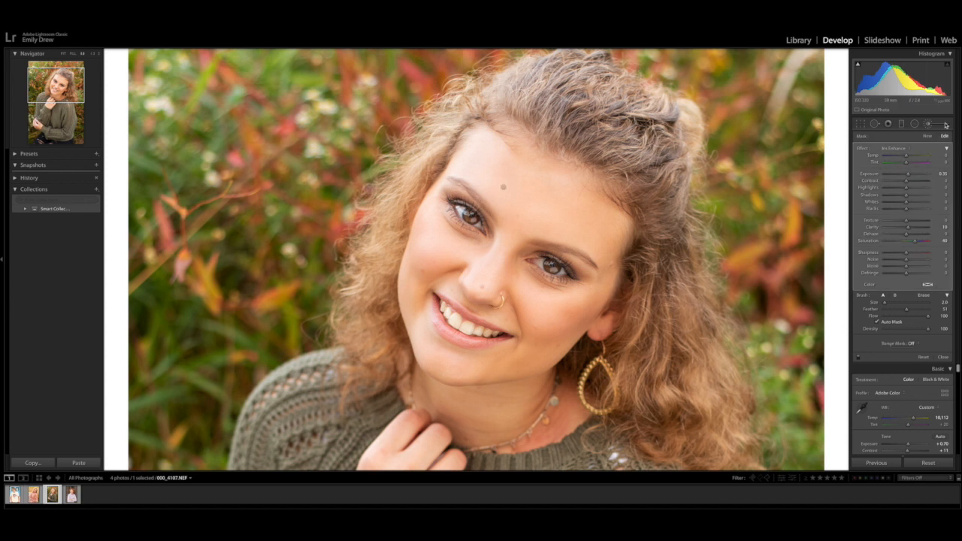
pyautogui.click(929, 124)
# - Brush the Teeth Whitening effect with saturation set to -39 over the woman's teeth and close the brush
pyautogui.click(929, 125)
pyautogui.click(903, 147)
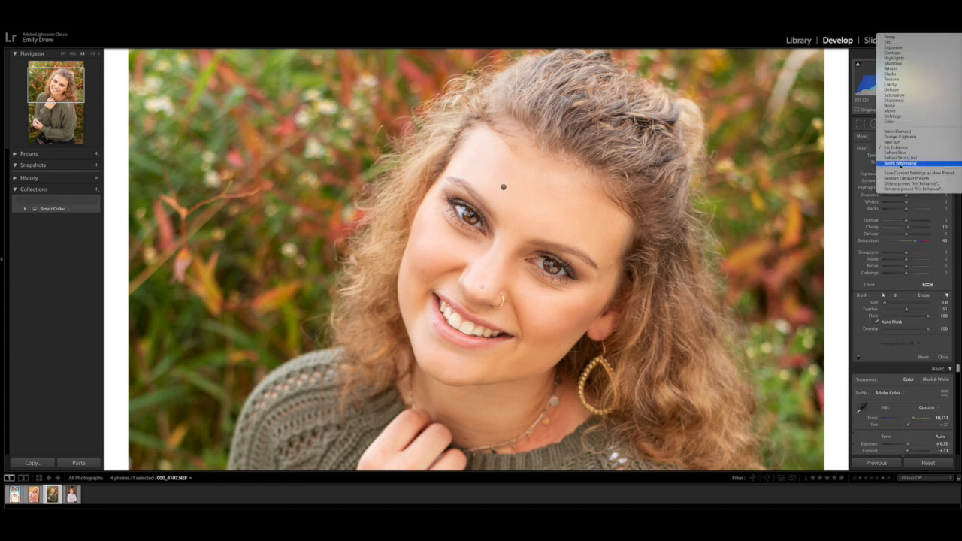
pyautogui.click(900, 164)
pyautogui.moveTo(892, 240); pyautogui.dragTo(897, 241)
pyautogui.moveTo(500, 340); pyautogui.dragTo(457, 322)
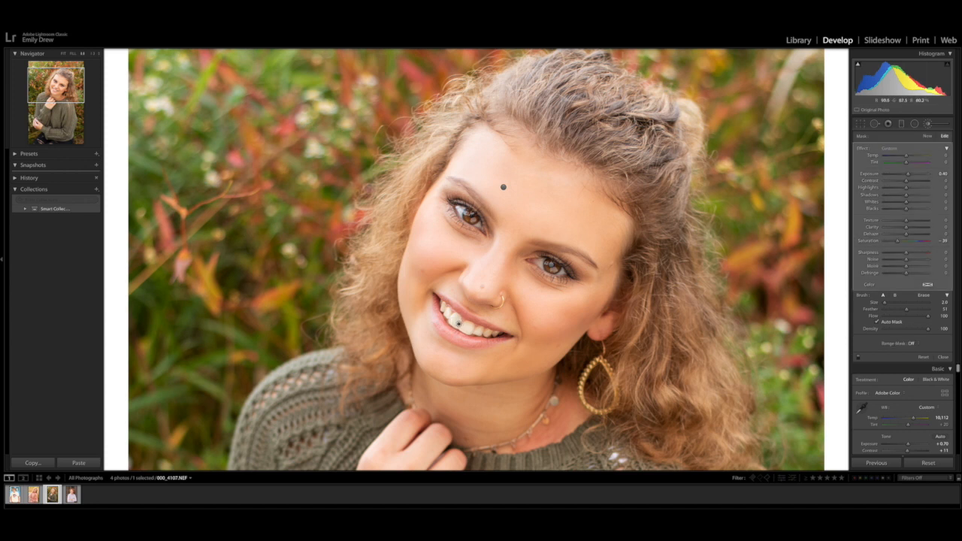
pyautogui.moveTo(446, 313); pyautogui.dragTo(498, 335)
pyautogui.press('k')
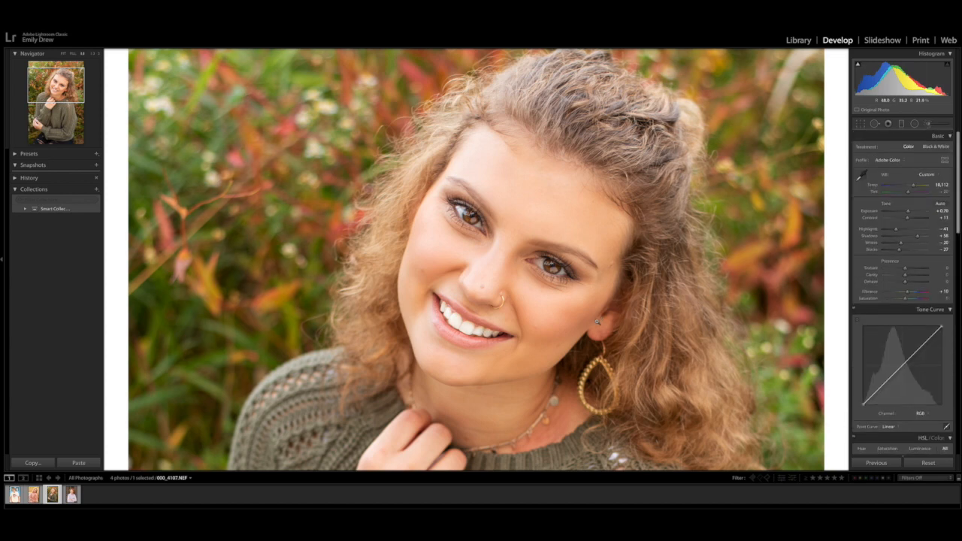
# - Compare the before and after versions of the sweater portrait side by side, including a close-up, and return to the single view
pyautogui.click(619, 305)
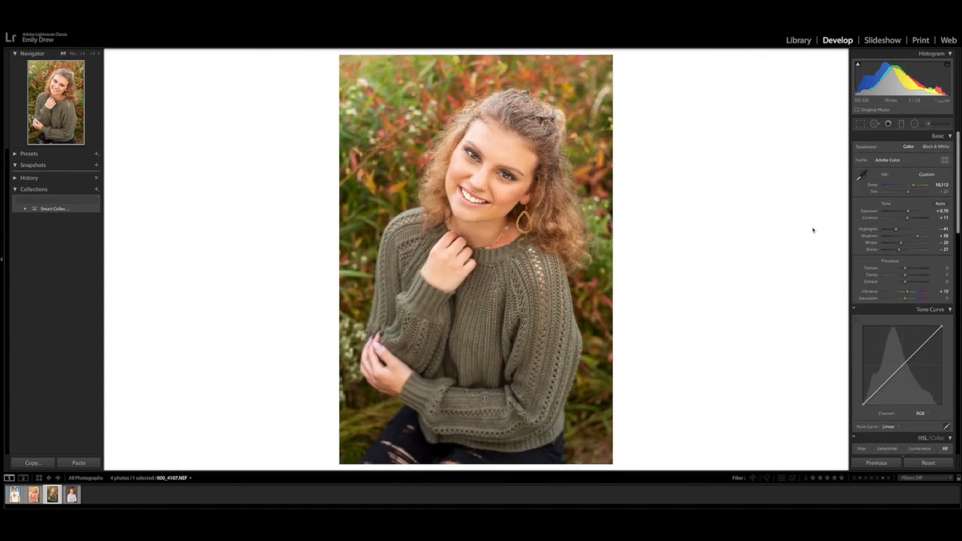
pyautogui.press('y')
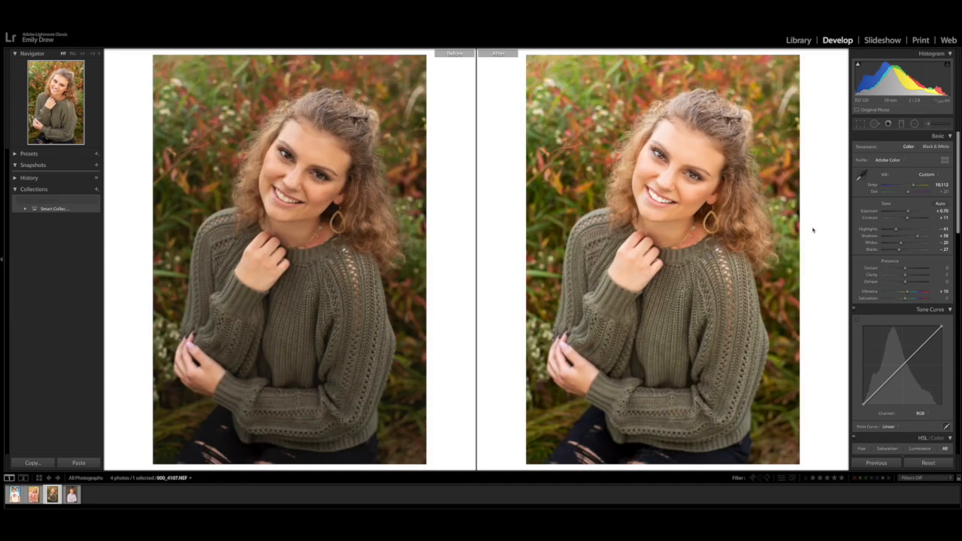
pyautogui.press('y')
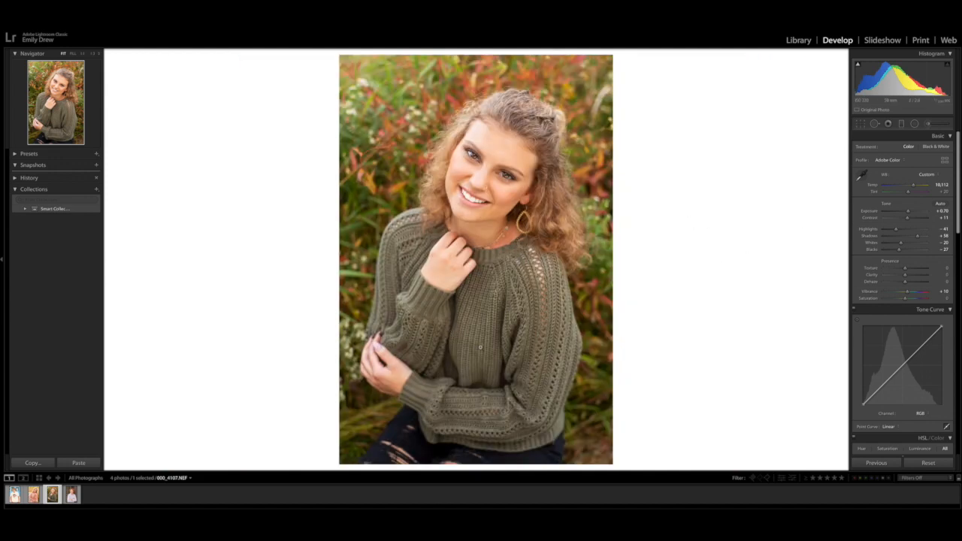
pyautogui.press('y')
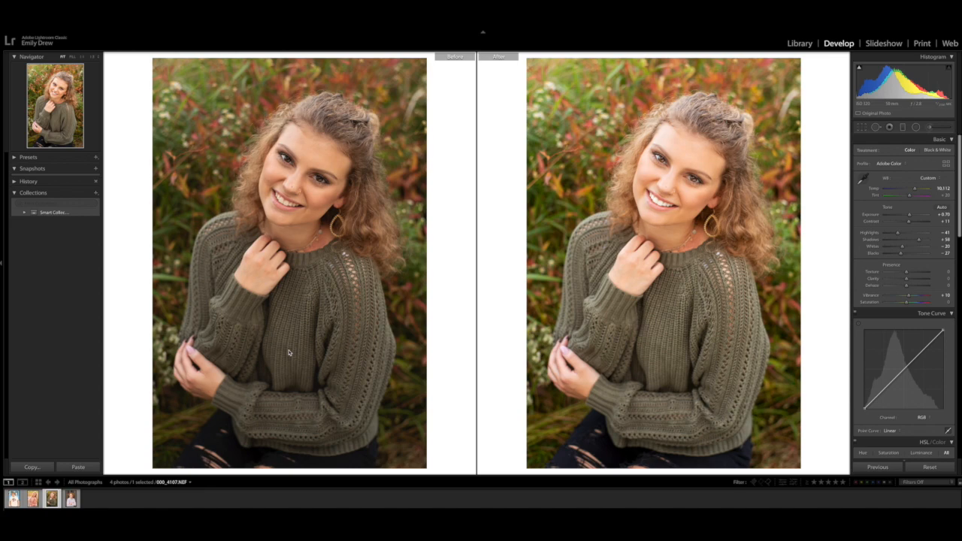
pyautogui.click(413, 310)
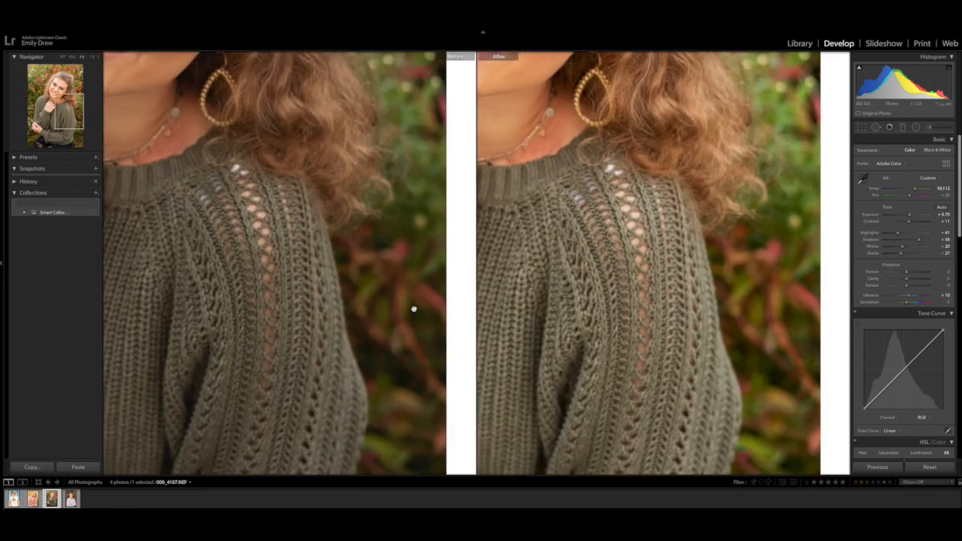
pyautogui.click(413, 309)
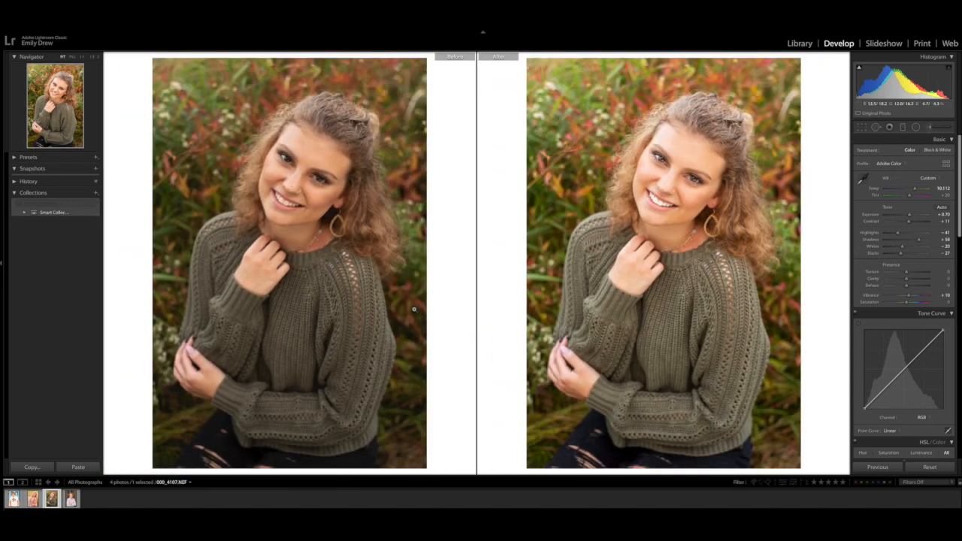
pyautogui.press('y')
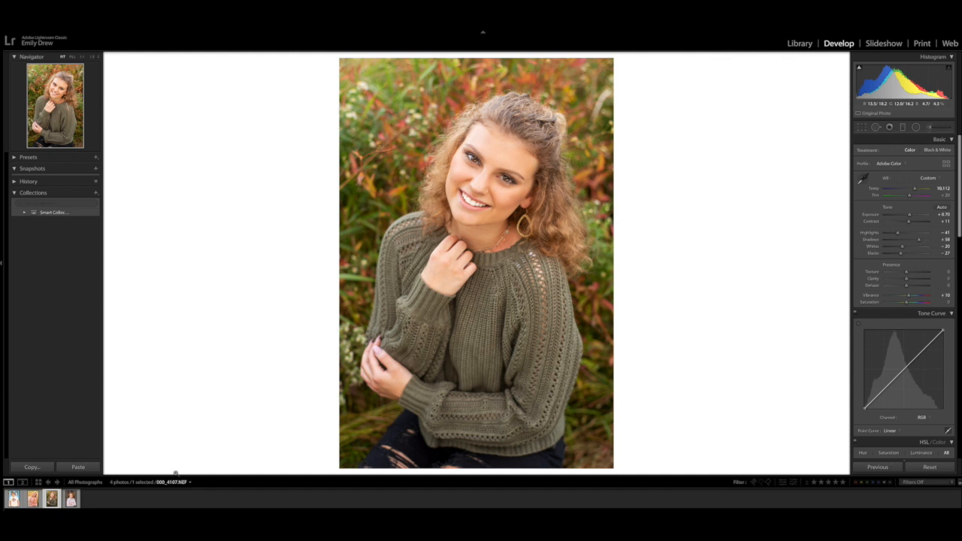
# - Open the portrait of the man in the floral shirt, reset its settings and enable lens profile corrections
pyautogui.click(70, 498)
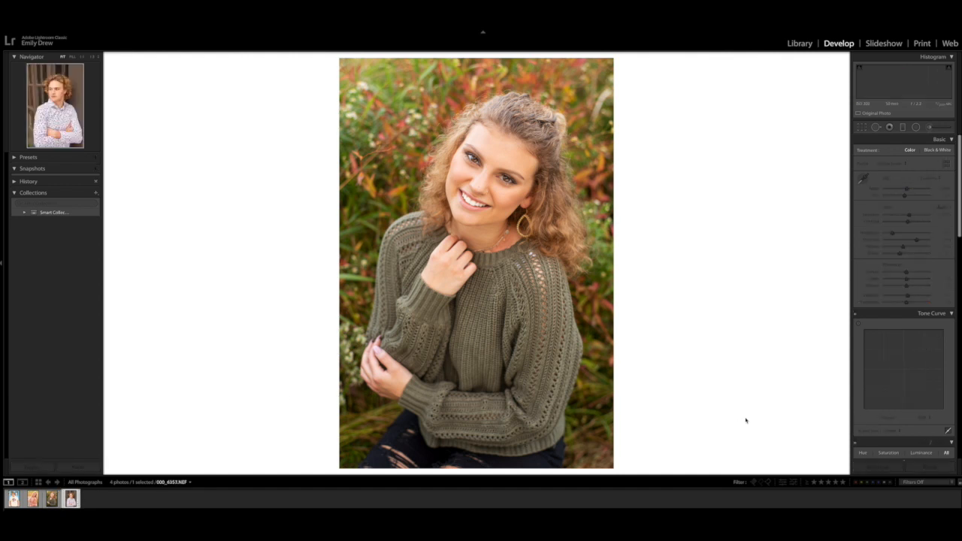
pyautogui.click(929, 466)
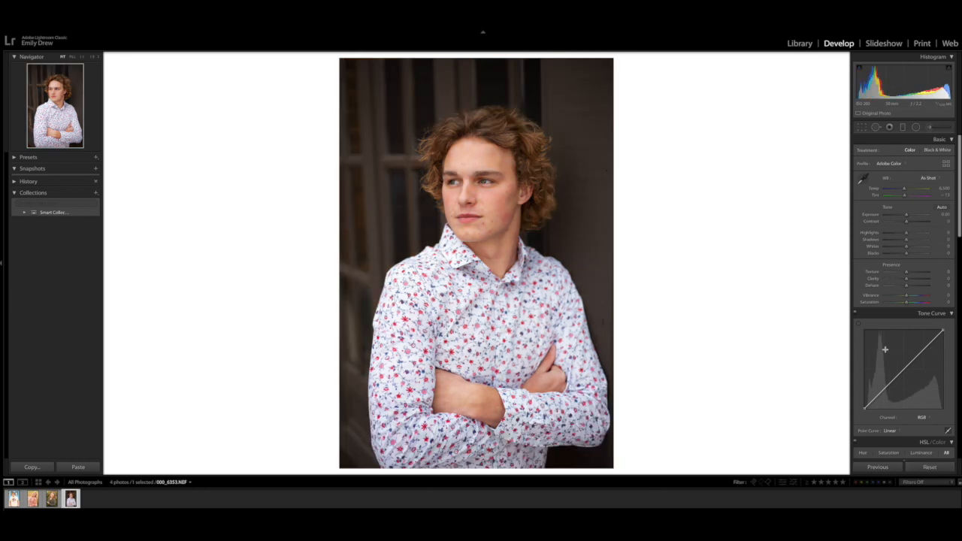
pyautogui.scroll(-10, 888, 347)
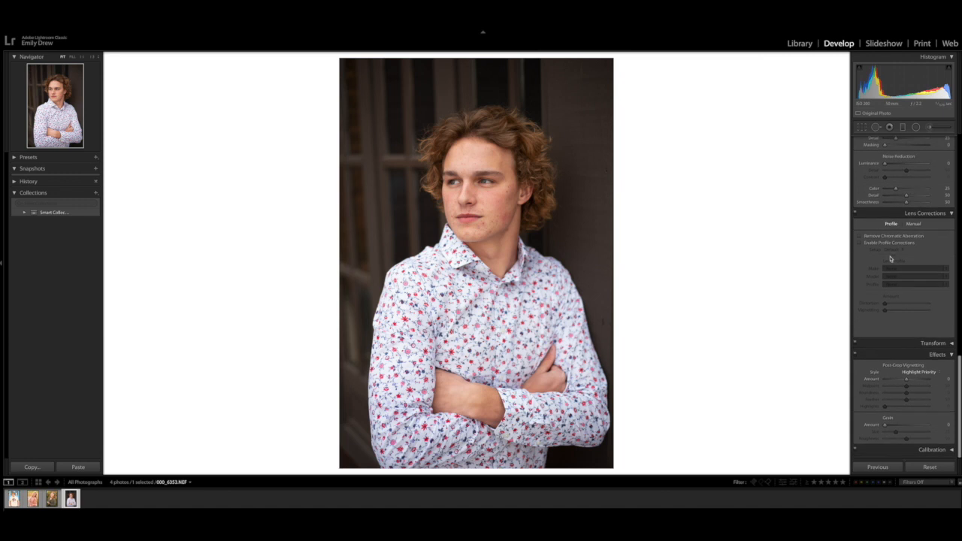
pyautogui.click(890, 243)
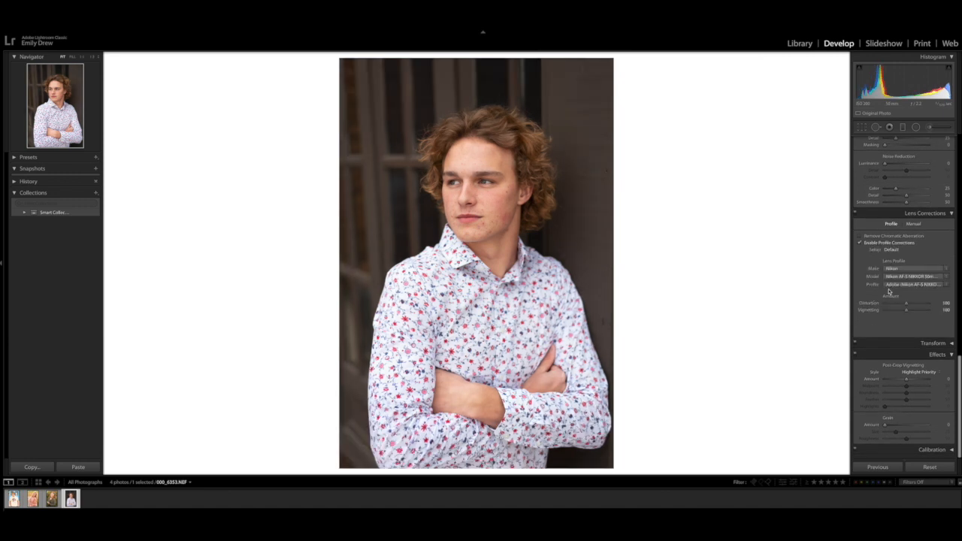
pyautogui.scroll(10, 889, 291)
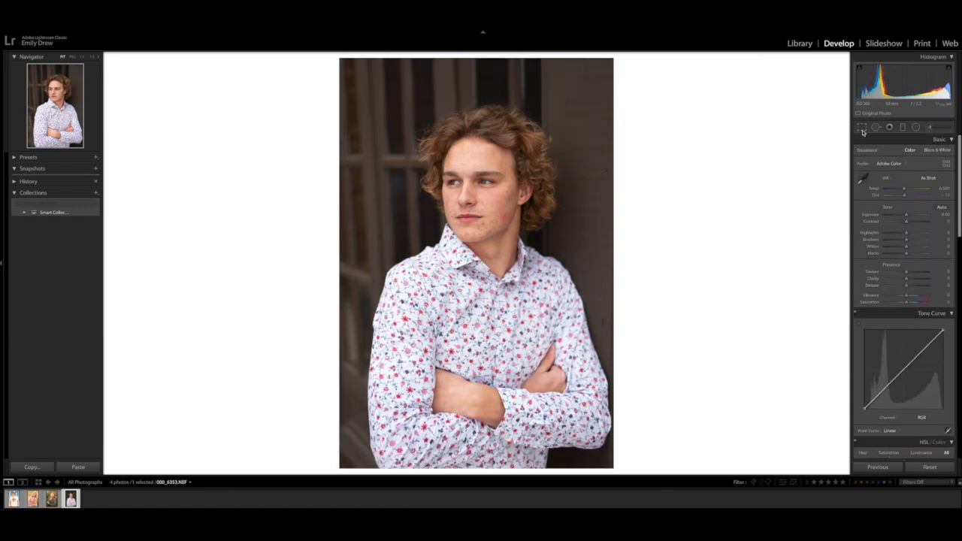
# - Crop the man's portrait slightly tighter at its original aspect ratio
pyautogui.press('r')
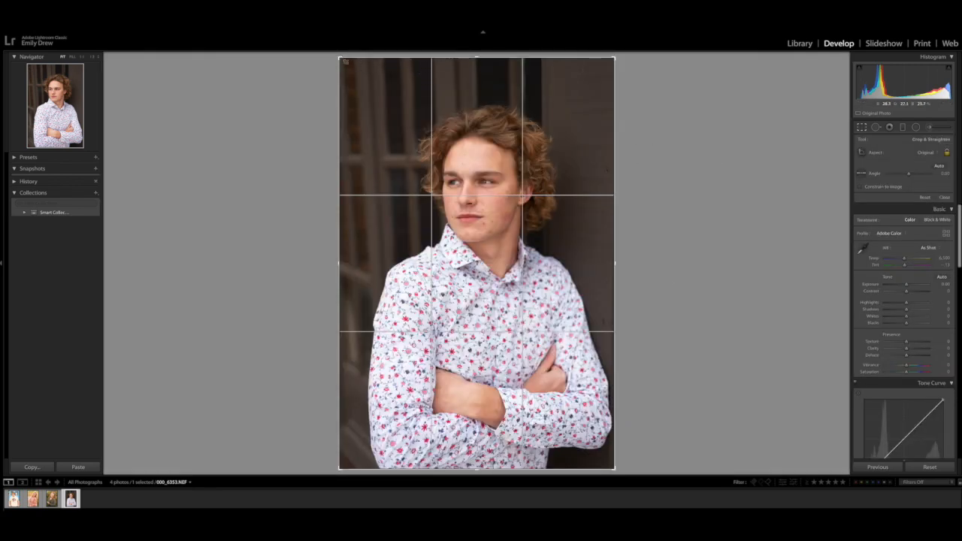
pyautogui.moveTo(340, 58); pyautogui.dragTo(345, 66)
pyautogui.press('Return')
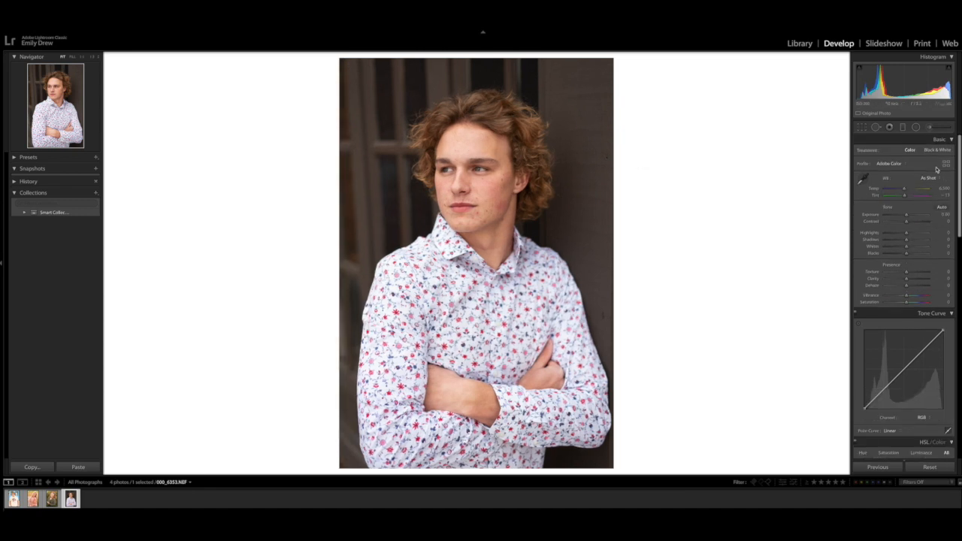
# - Set the man's portrait to exposure +0.60 and contrast +8
pyautogui.click(941, 214)
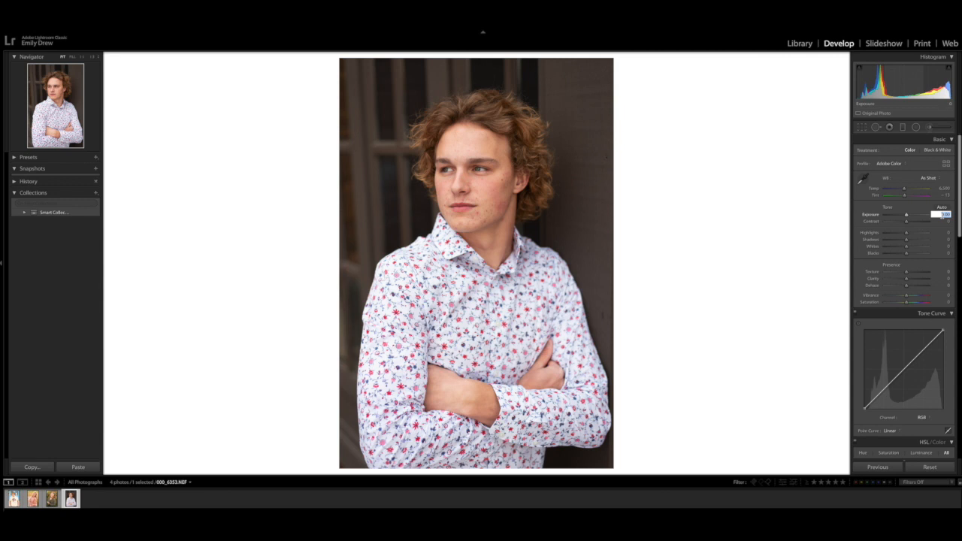
pyautogui.write('0.3')
pyautogui.press('Return')
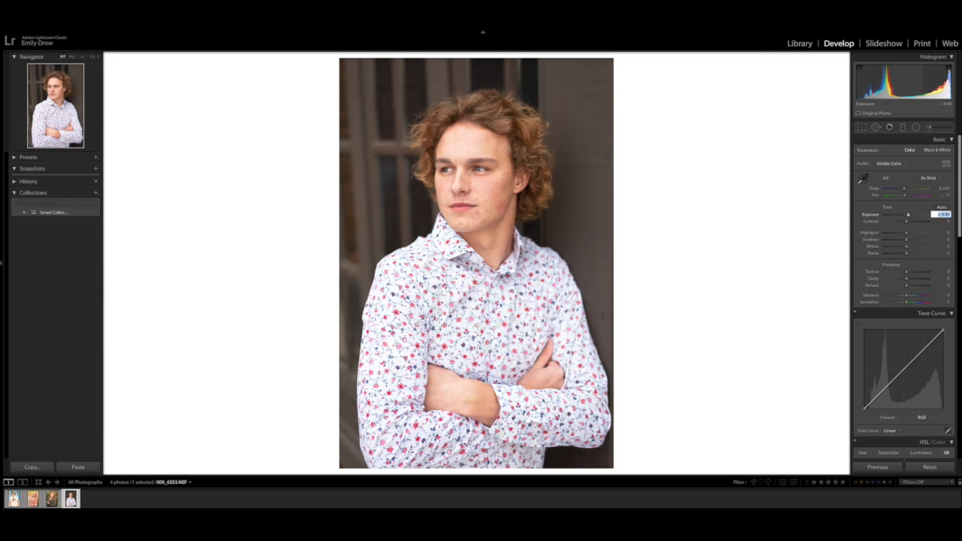
pyautogui.press('Up')
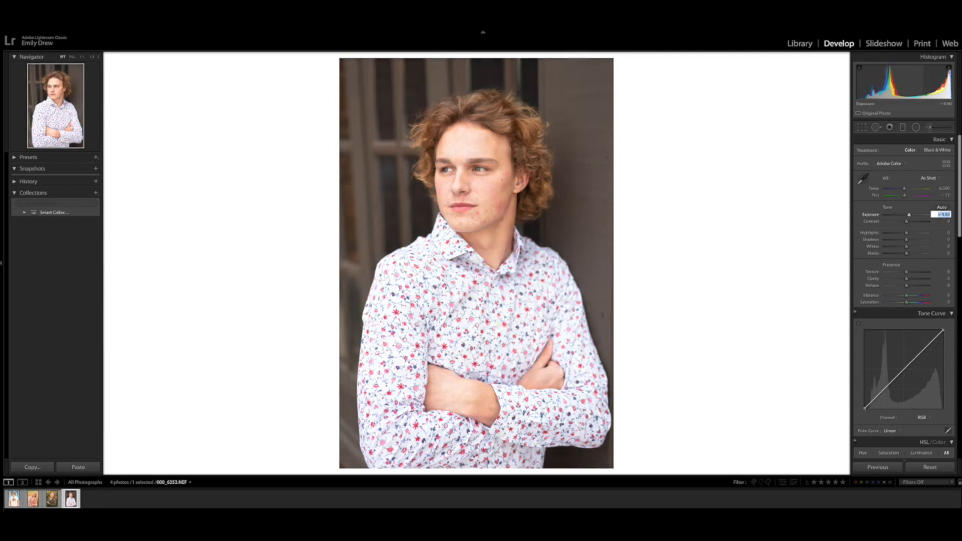
pyautogui.press('Return')
pyautogui.click(944, 220)
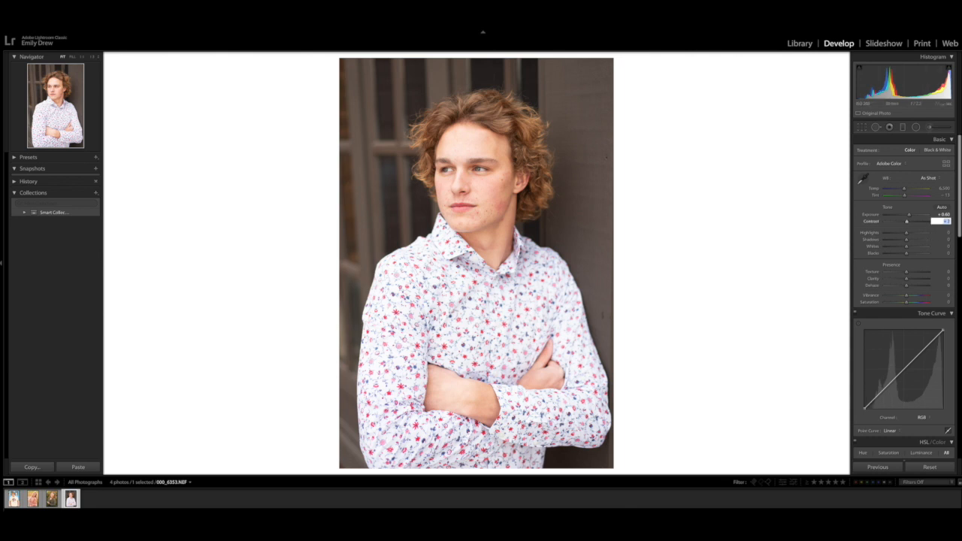
pyautogui.press('Return')
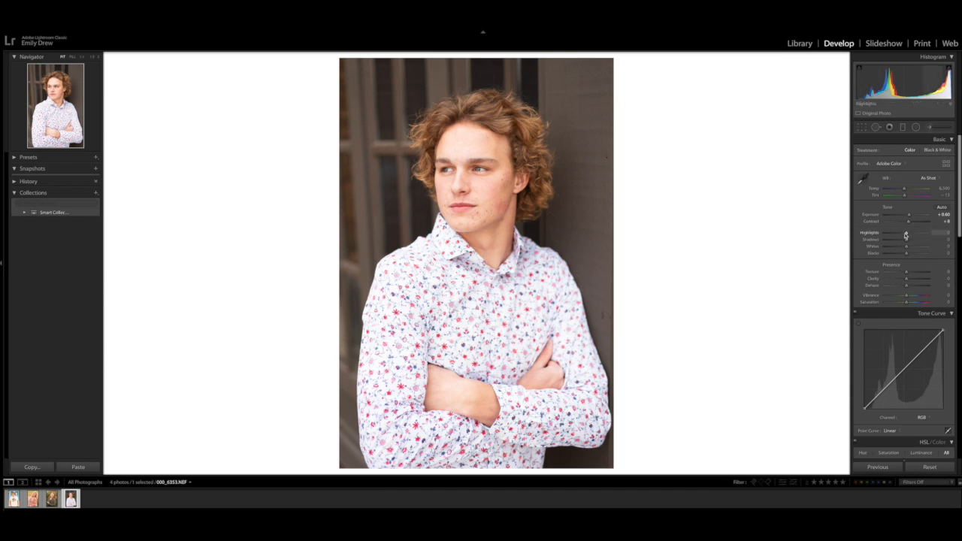
# - Set highlights to -60, shadows to +27, whites to -16 and blacks to -26
pyautogui.moveTo(906, 235); pyautogui.dragTo(894, 236)
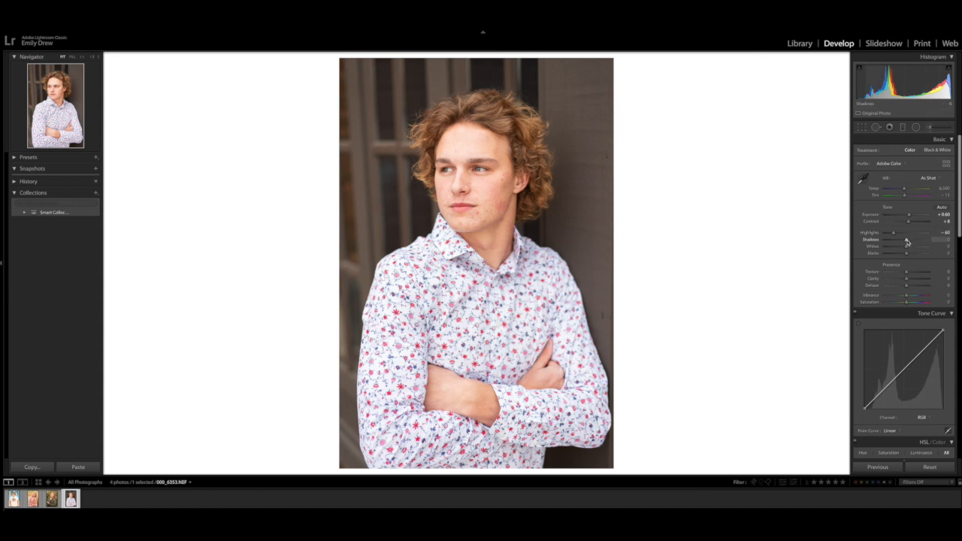
pyautogui.moveTo(906, 241)
pyautogui.mouseDown()
pyautogui.moveTo(916, 241)
pyautogui.moveTo(900, 256)
pyautogui.mouseUp()
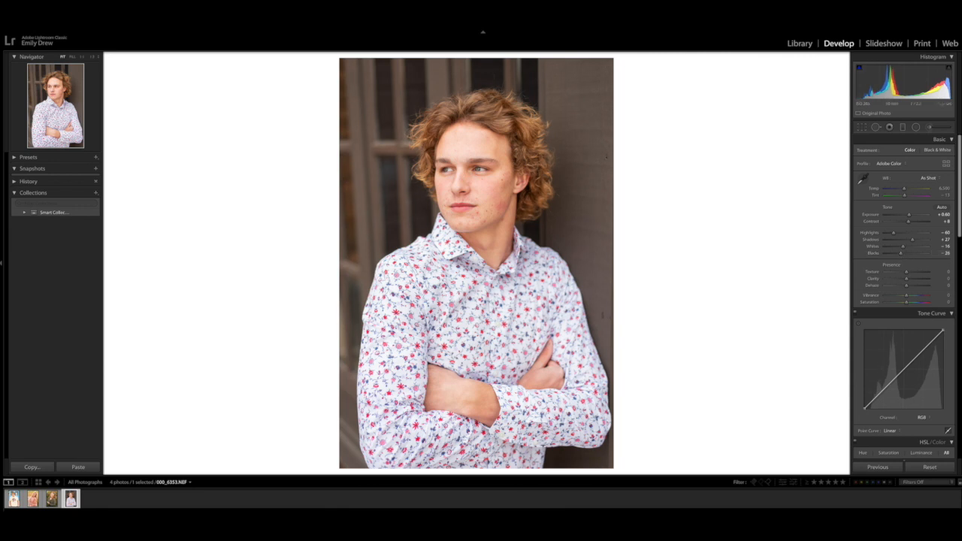
# - Set the vibrance to +7 and warm the white balance temperature to 6,900
pyautogui.click(947, 296)
pyautogui.press('Up')
pyautogui.press('Up')
pyautogui.press('Up')
pyautogui.press('Return')
pyautogui.moveTo(904, 190); pyautogui.dragTo(906, 191)
pyautogui.doubleClick(875, 190)
pyautogui.click(939, 188)
pyautogui.write('6900')
pyautogui.press('Return')
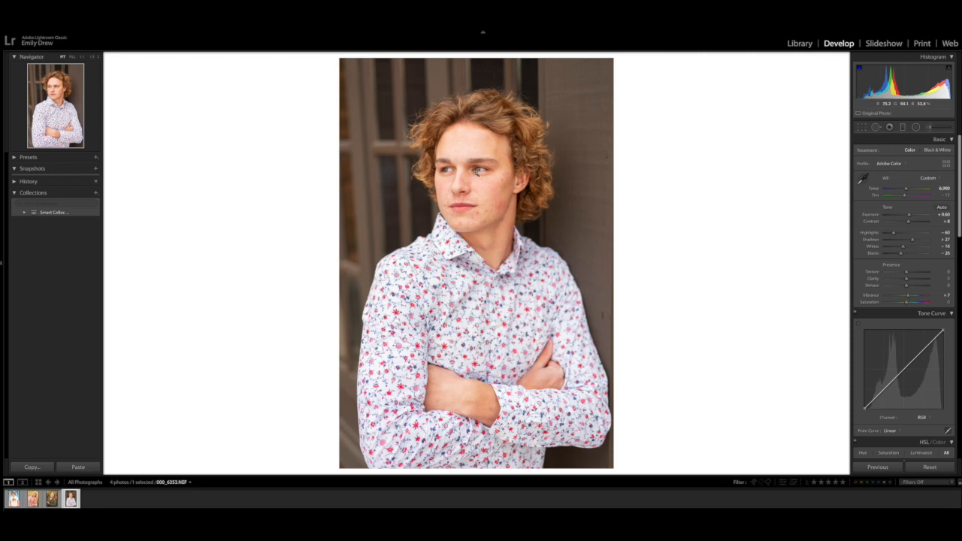
# - Brush the Soften Skin (Lite) effect at size 10.0 over the man's facial skin and close the brush
pyautogui.click(478, 171)
pyautogui.click(496, 258)
pyautogui.click(537, 199)
pyautogui.click(928, 127)
pyautogui.click(895, 151)
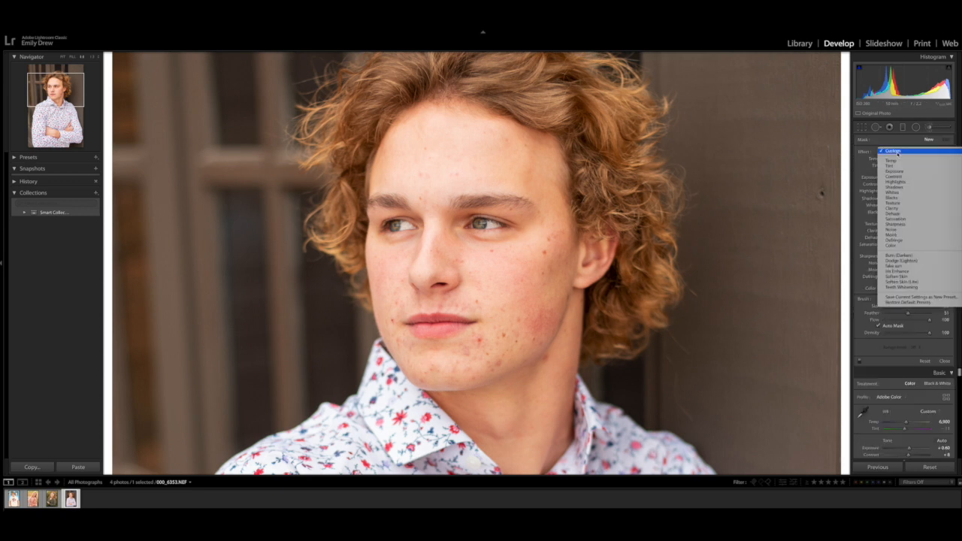
pyautogui.click(901, 280)
pyautogui.press(']')
pyautogui.moveTo(524, 168)
pyautogui.mouseDown()
pyautogui.moveTo(513, 148)
pyautogui.moveTo(477, 140)
pyautogui.moveTo(410, 166)
pyautogui.moveTo(423, 189)
pyautogui.moveTo(444, 152)
pyautogui.moveTo(556, 236)
pyautogui.mouseUp()
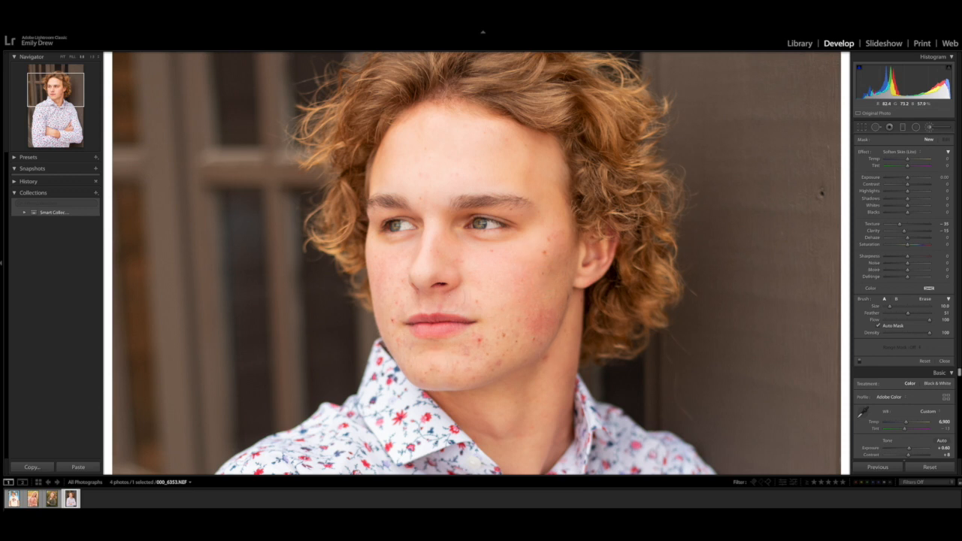
pyautogui.moveTo(483, 291); pyautogui.dragTo(501, 285)
pyautogui.press('k')
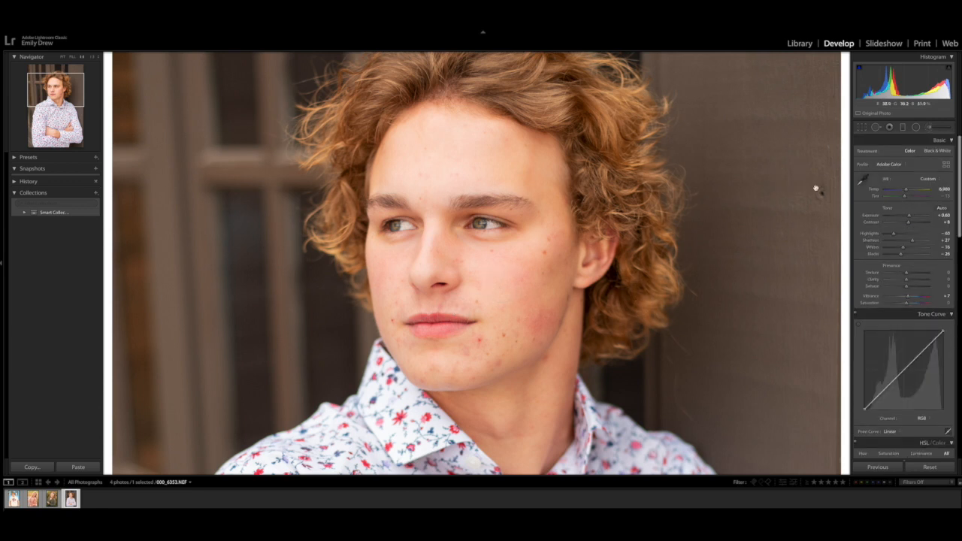
# - Heal the blemishes around the man's mouth, chin and jaw with the spot removal brush at size 25
pyautogui.press('q')
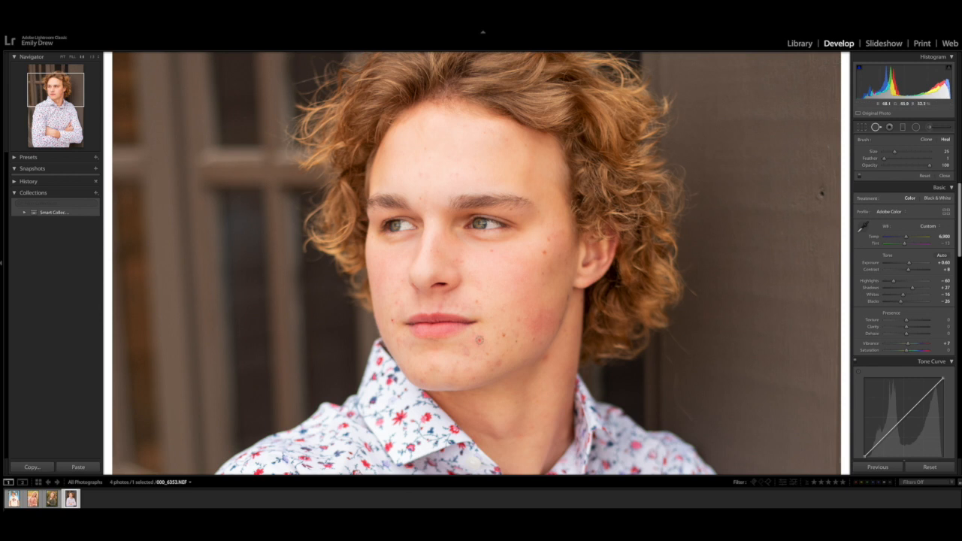
pyautogui.click(478, 340)
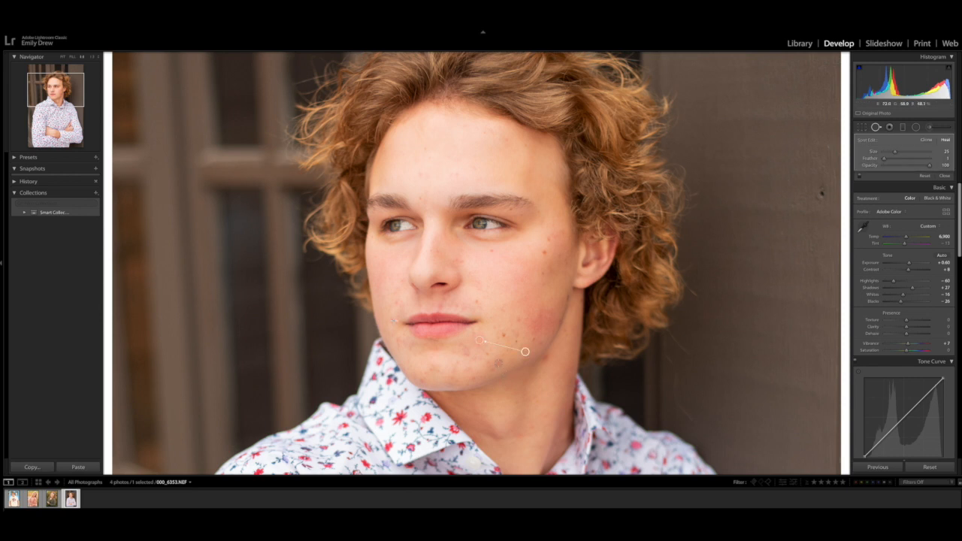
pyautogui.click(497, 363)
pyautogui.click(392, 319)
pyautogui.click(395, 302)
pyautogui.click(430, 306)
pyautogui.click(547, 357)
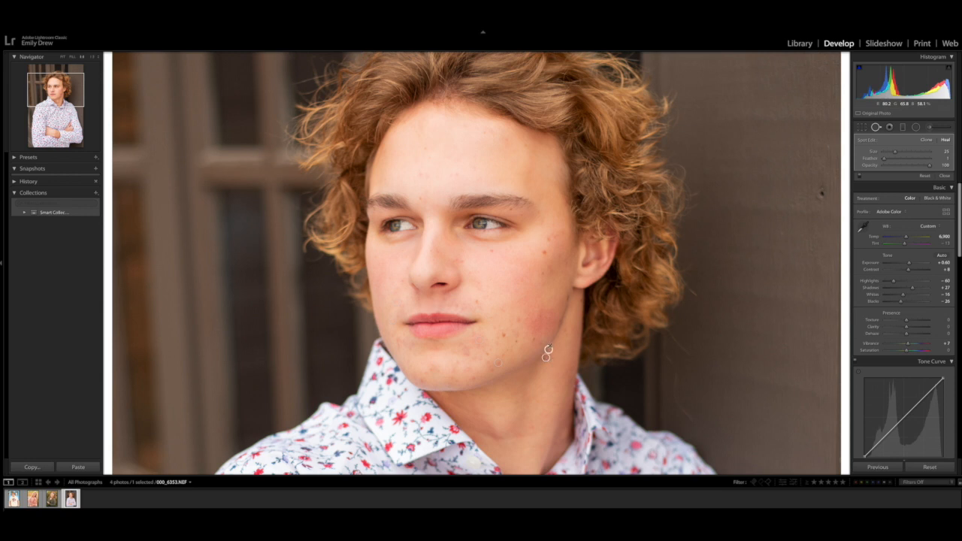
# - Heal the remaining blemishes on the man's forehead, cheek and chin, and close the spot removal tool
pyautogui.click(507, 141)
pyautogui.click(420, 175)
pyautogui.click(456, 260)
pyautogui.click(503, 309)
pyautogui.click(466, 351)
pyautogui.click(466, 352)
pyautogui.moveTo(504, 385); pyautogui.dragTo(444, 357)
pyautogui.press('q')
pyautogui.click(481, 257)
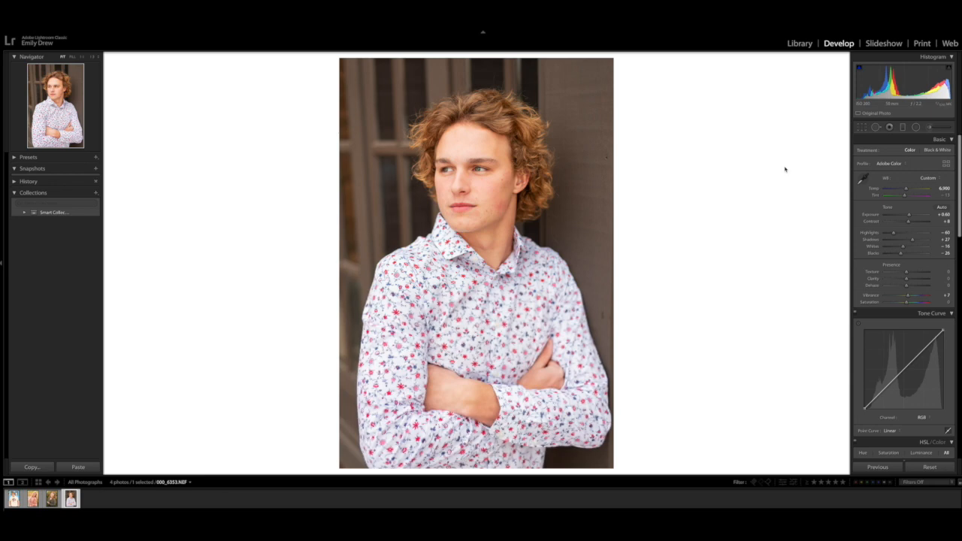
# - Compare the portrait with its original, and brush Soften Skin (Lite) at size 4.0 over the man's cheek, jaw and forehead
pyautogui.press('y')
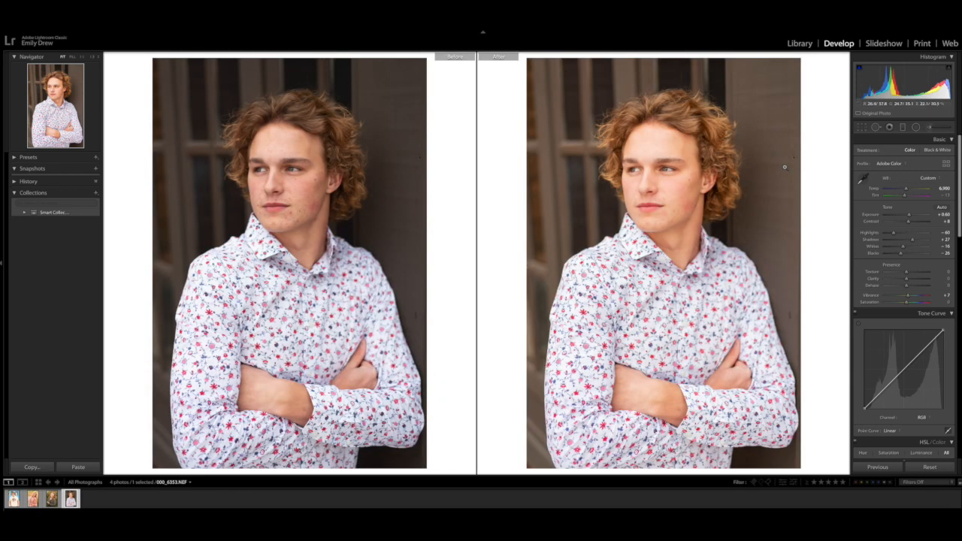
pyautogui.press('y')
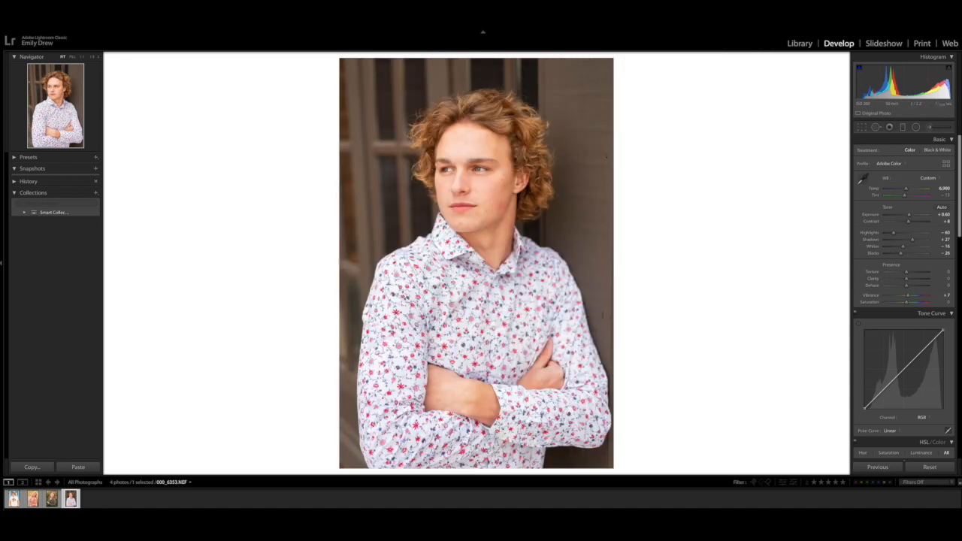
pyautogui.click(932, 130)
pyautogui.press('[')
pyautogui.press('[')
pyautogui.press('[')
pyautogui.press('[')
pyautogui.press('[')
pyautogui.press('[')
pyautogui.moveTo(501, 182)
pyautogui.mouseDown()
pyautogui.moveTo(485, 214)
pyautogui.moveTo(490, 203)
pyautogui.mouseUp()
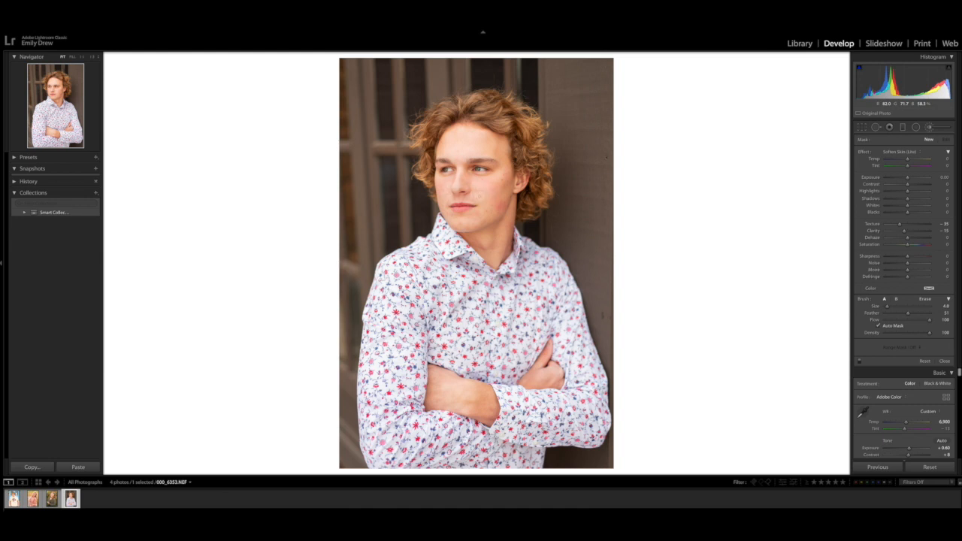
pyautogui.moveTo(461, 152); pyautogui.dragTo(457, 139)
pyautogui.press('k')
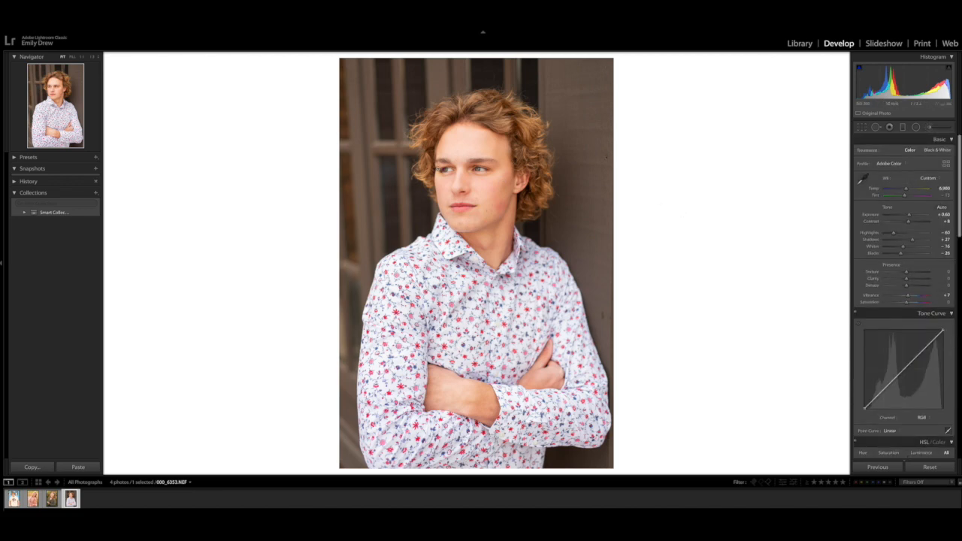
# - Brush the Iris Enhance effect at size 3.0 over both of the man's irises, and compare the full portrait before and after
pyautogui.press('z')
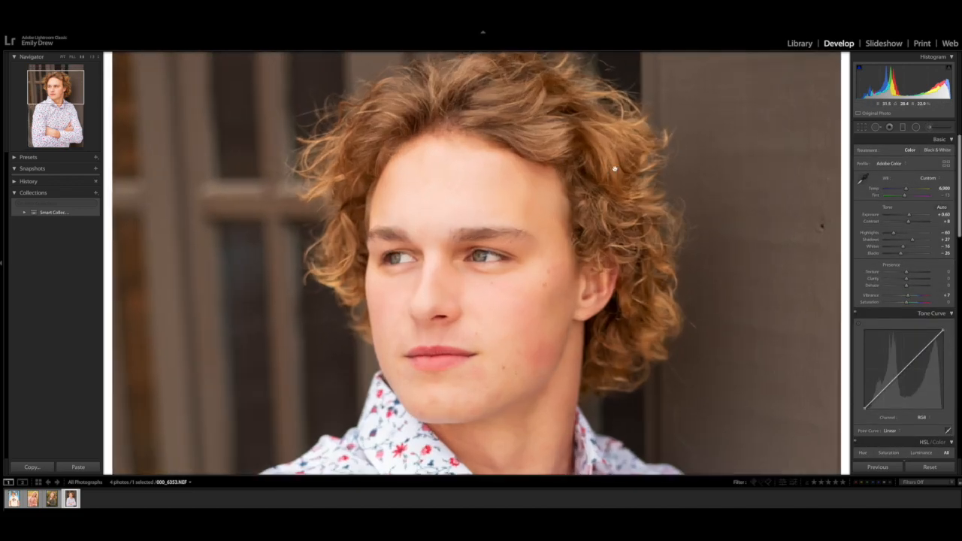
pyautogui.click(902, 151)
pyautogui.click(904, 140)
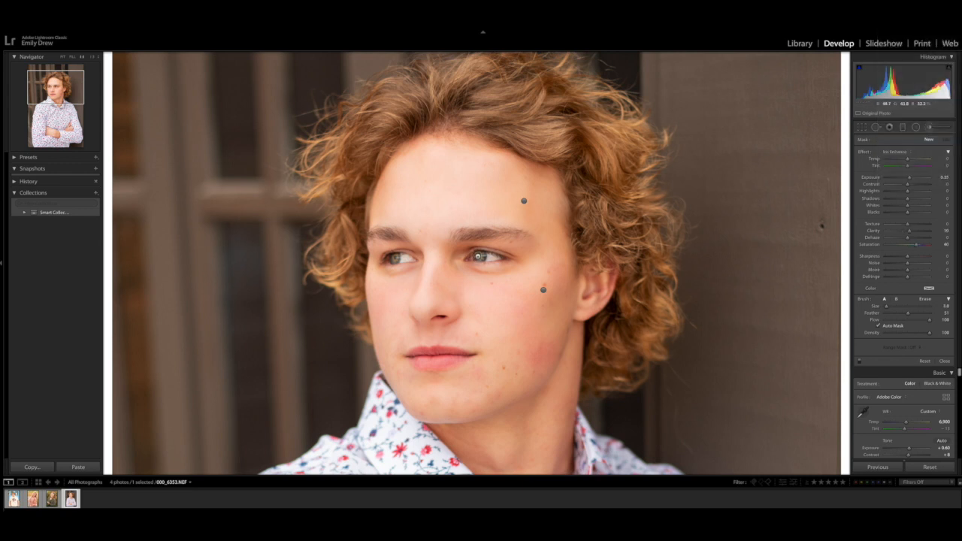
pyautogui.moveTo(477, 257); pyautogui.dragTo(481, 256)
pyautogui.moveTo(392, 260); pyautogui.dragTo(391, 257)
pyautogui.press('k')
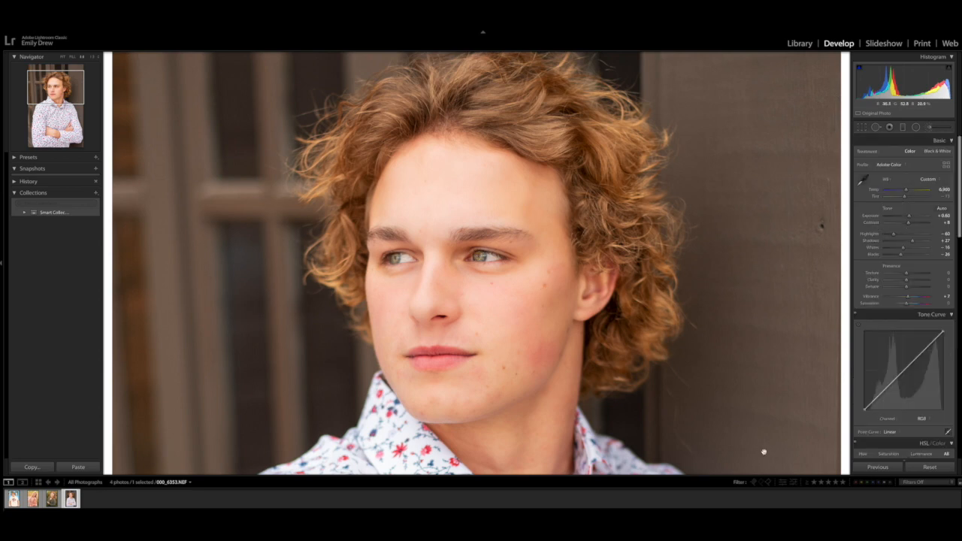
pyautogui.click(530, 297)
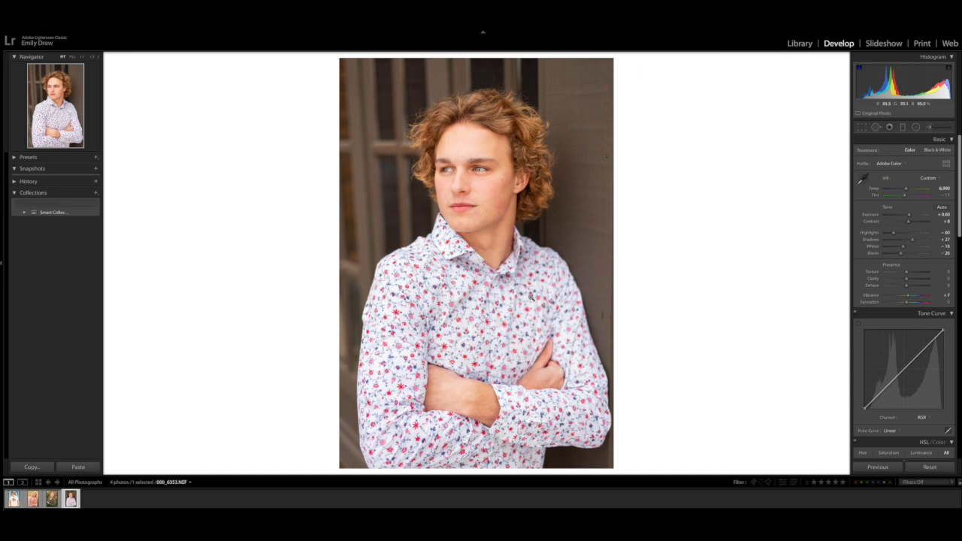
pyautogui.press('y')
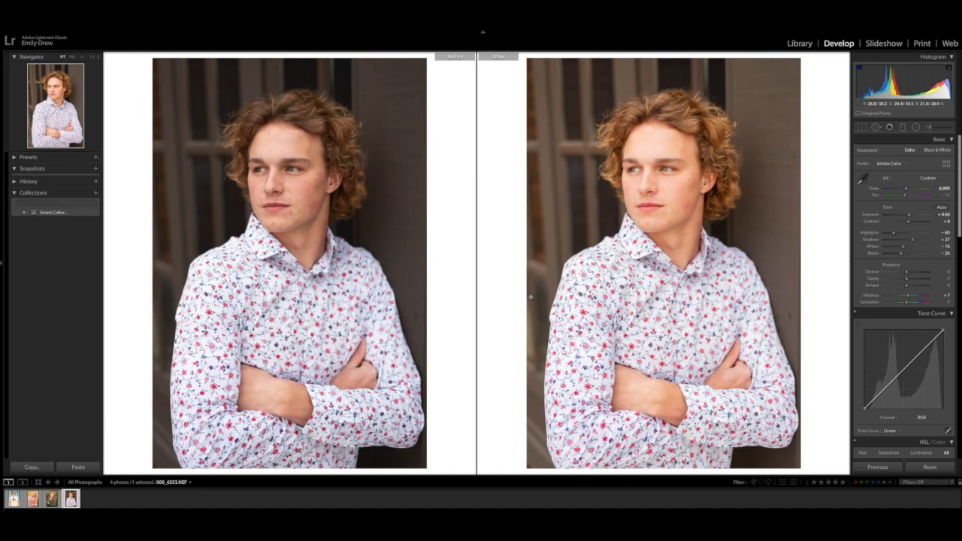